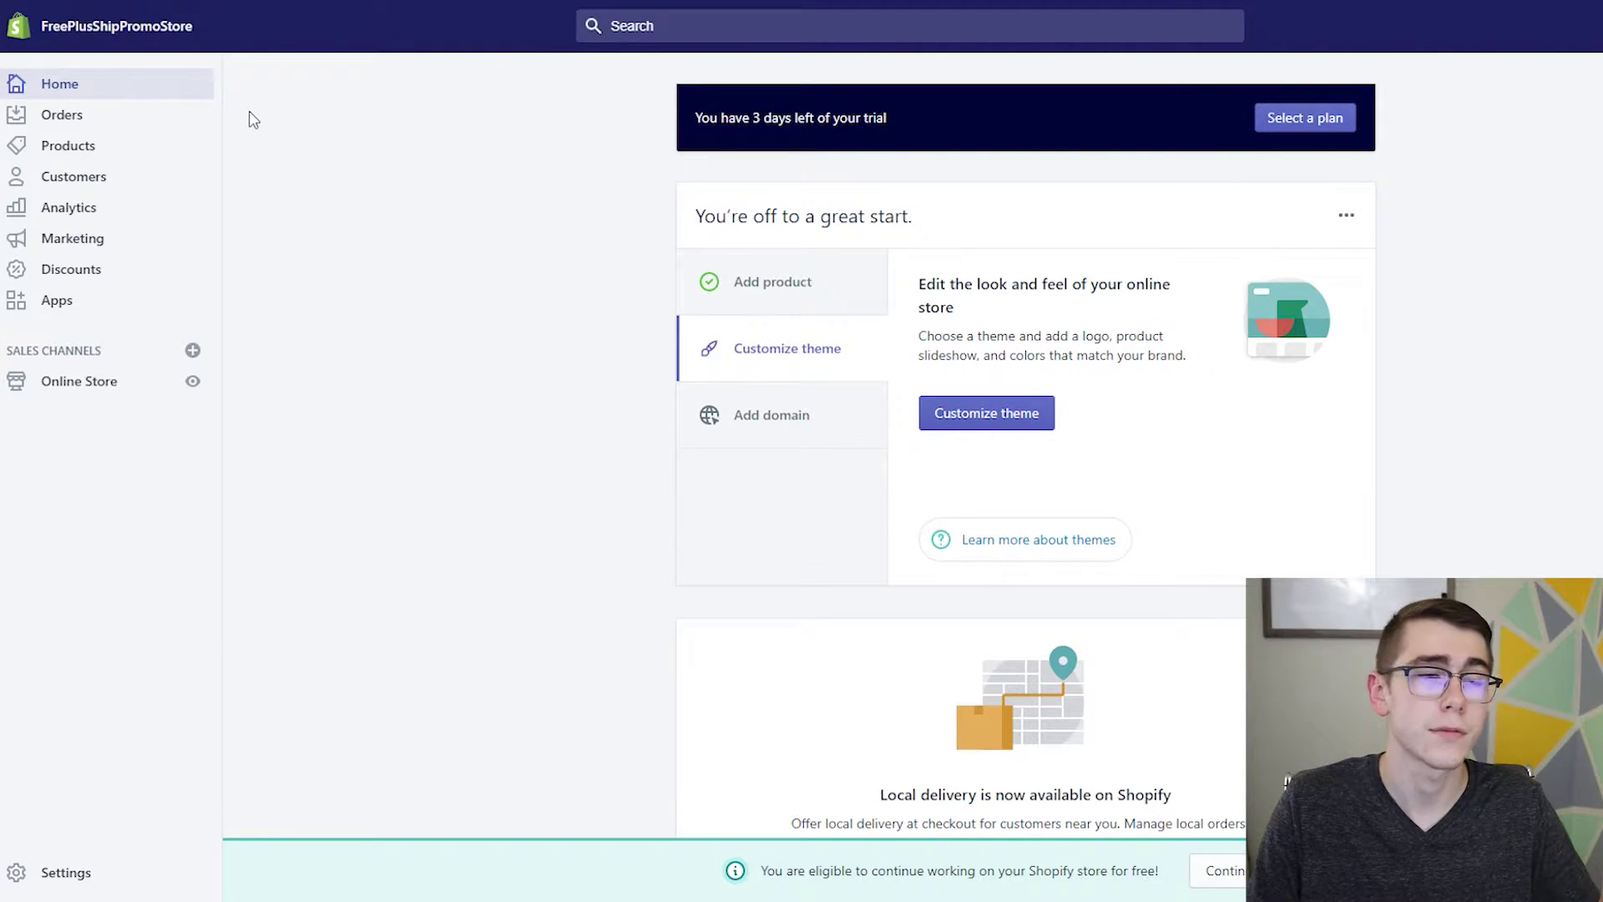
# - Open the Legal policies page in the store settings
pyautogui.click(102, 874)
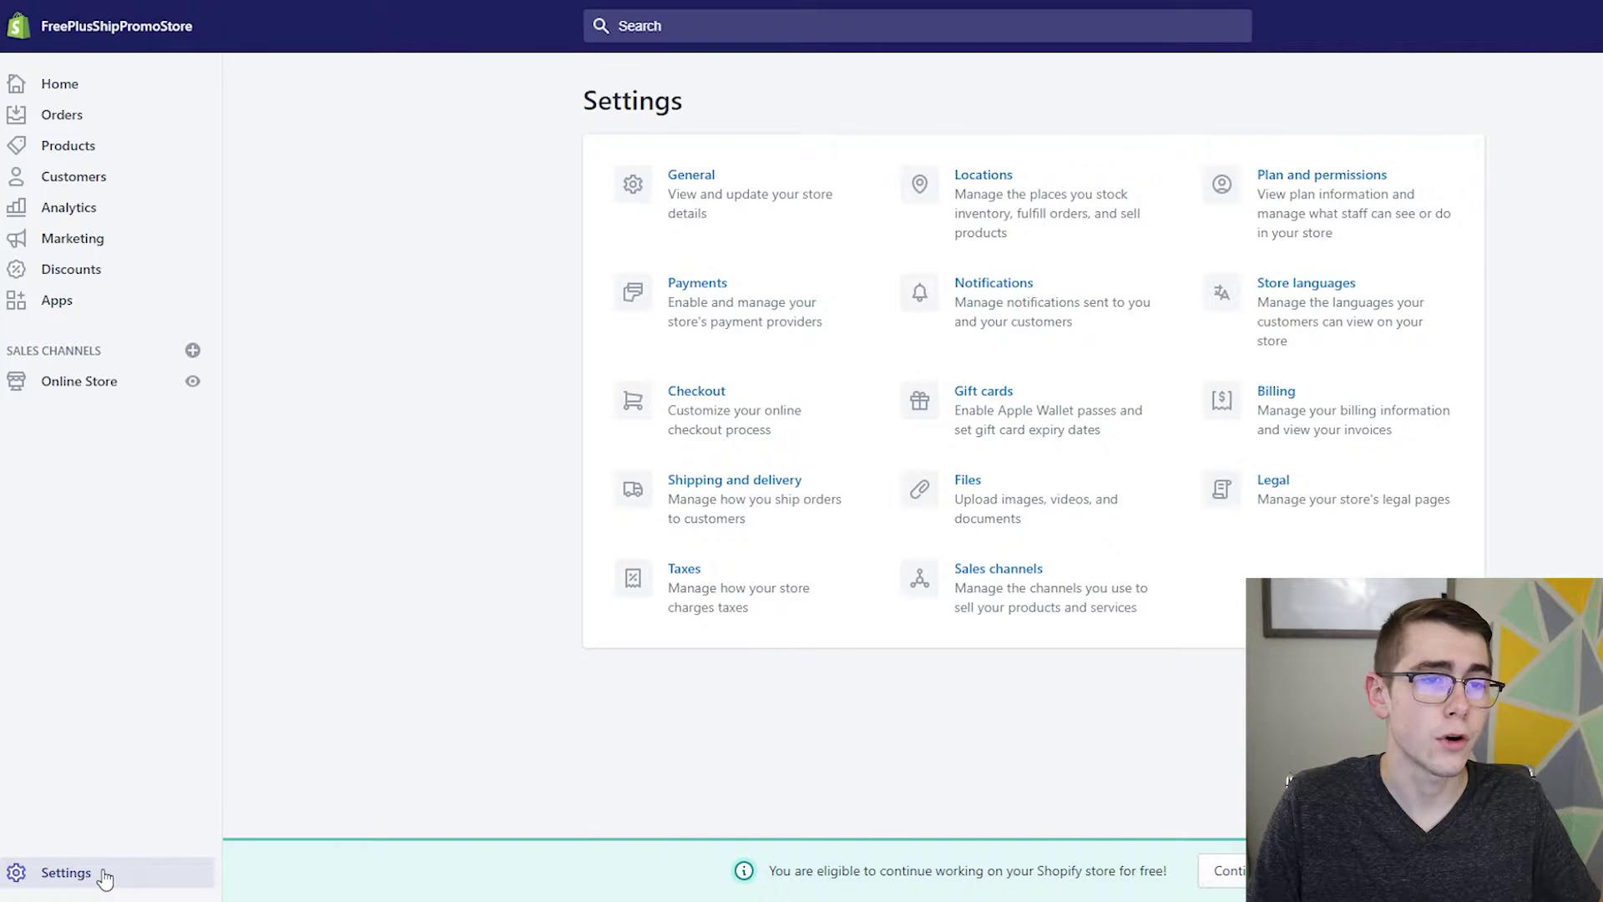
pyautogui.click(1307, 508)
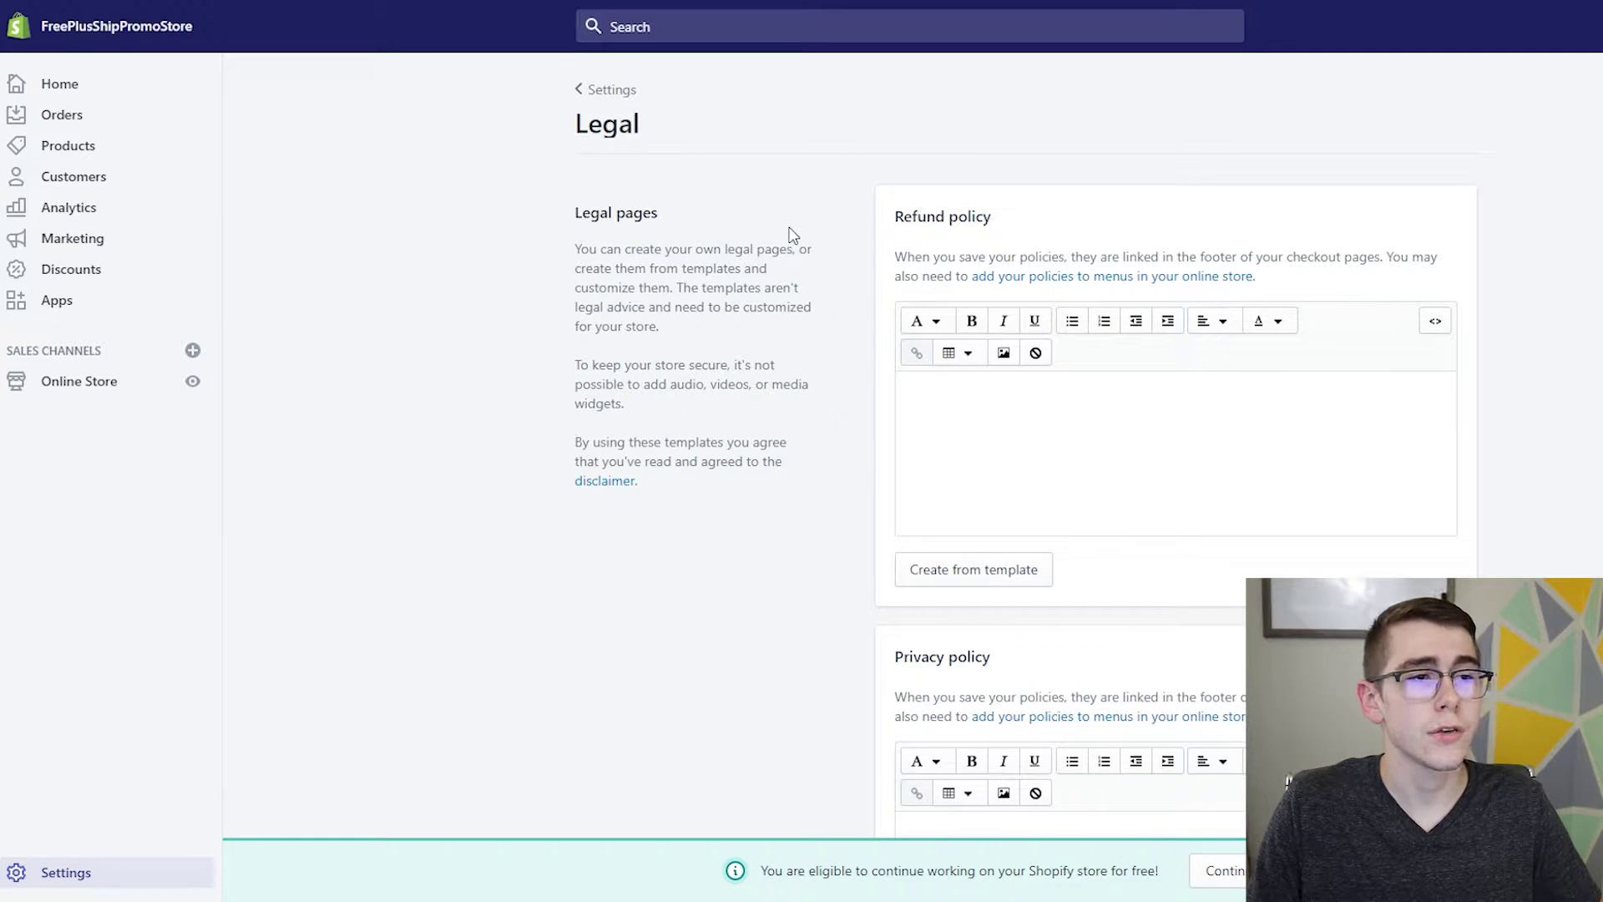
pyautogui.scroll(-12, 791, 235)
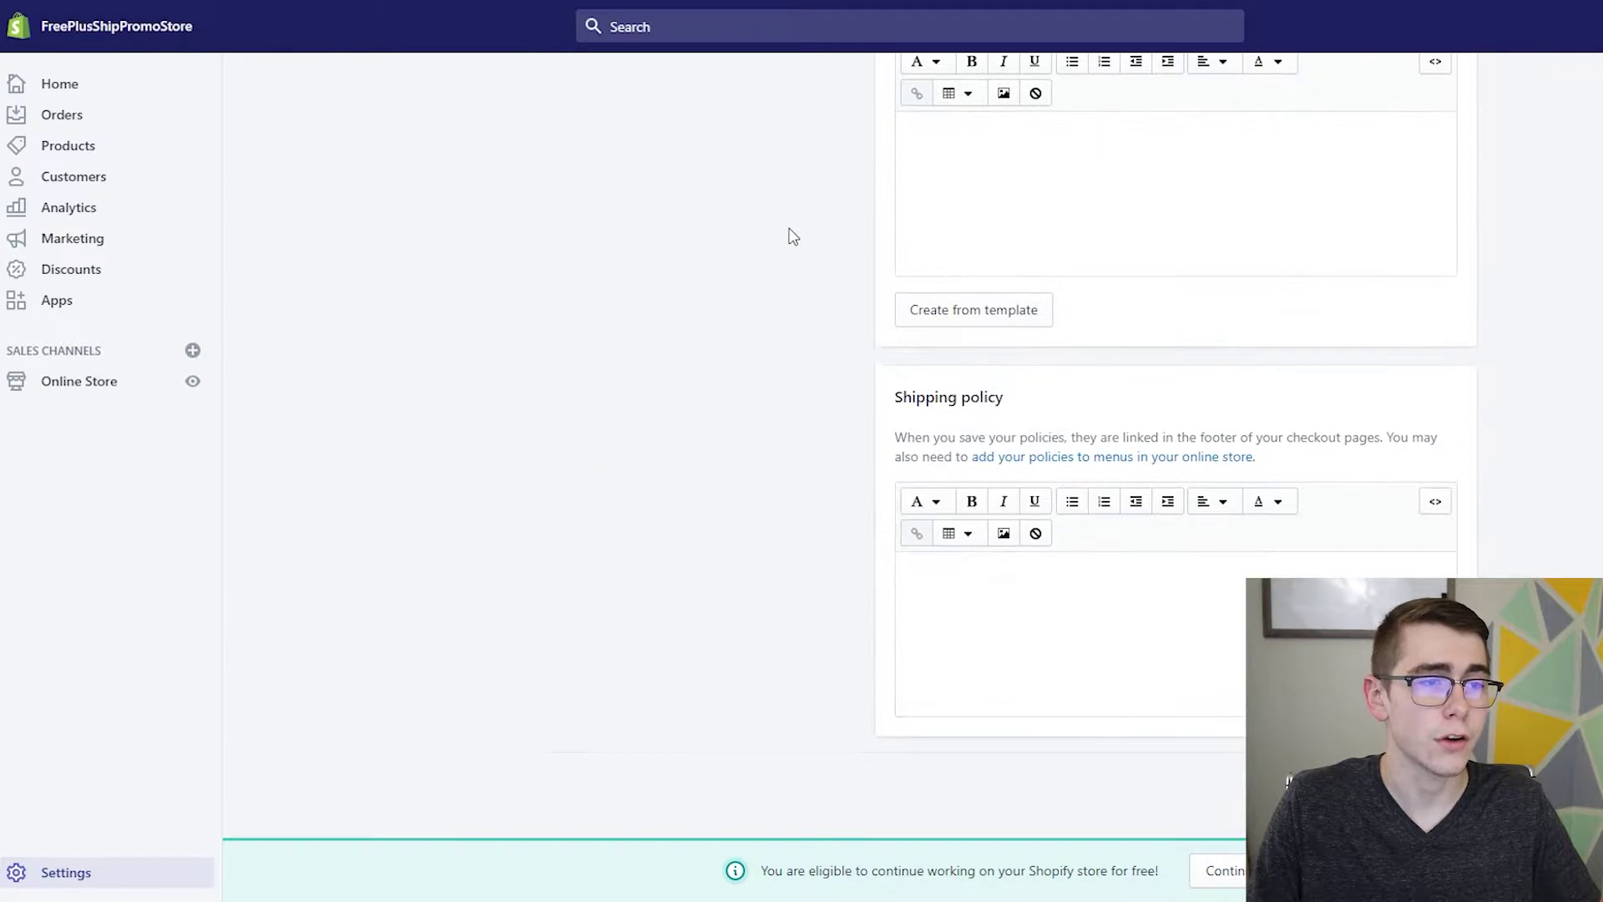
pyautogui.scroll(12, 788, 307)
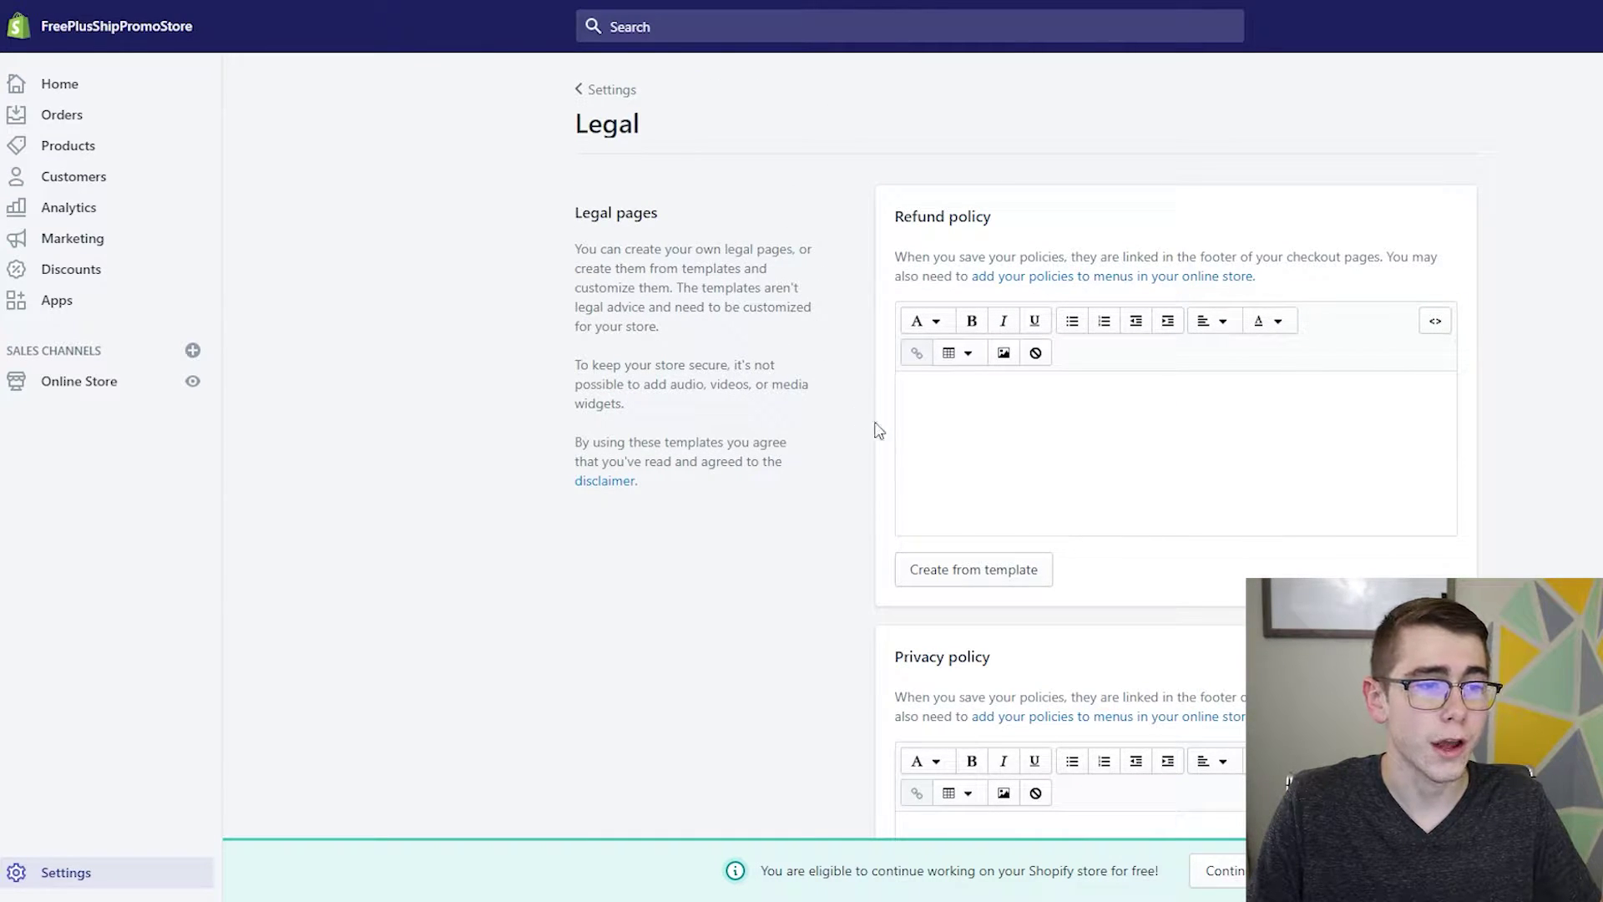
# - Fill the refund policy with the standard template text and review it
pyautogui.click(968, 568)
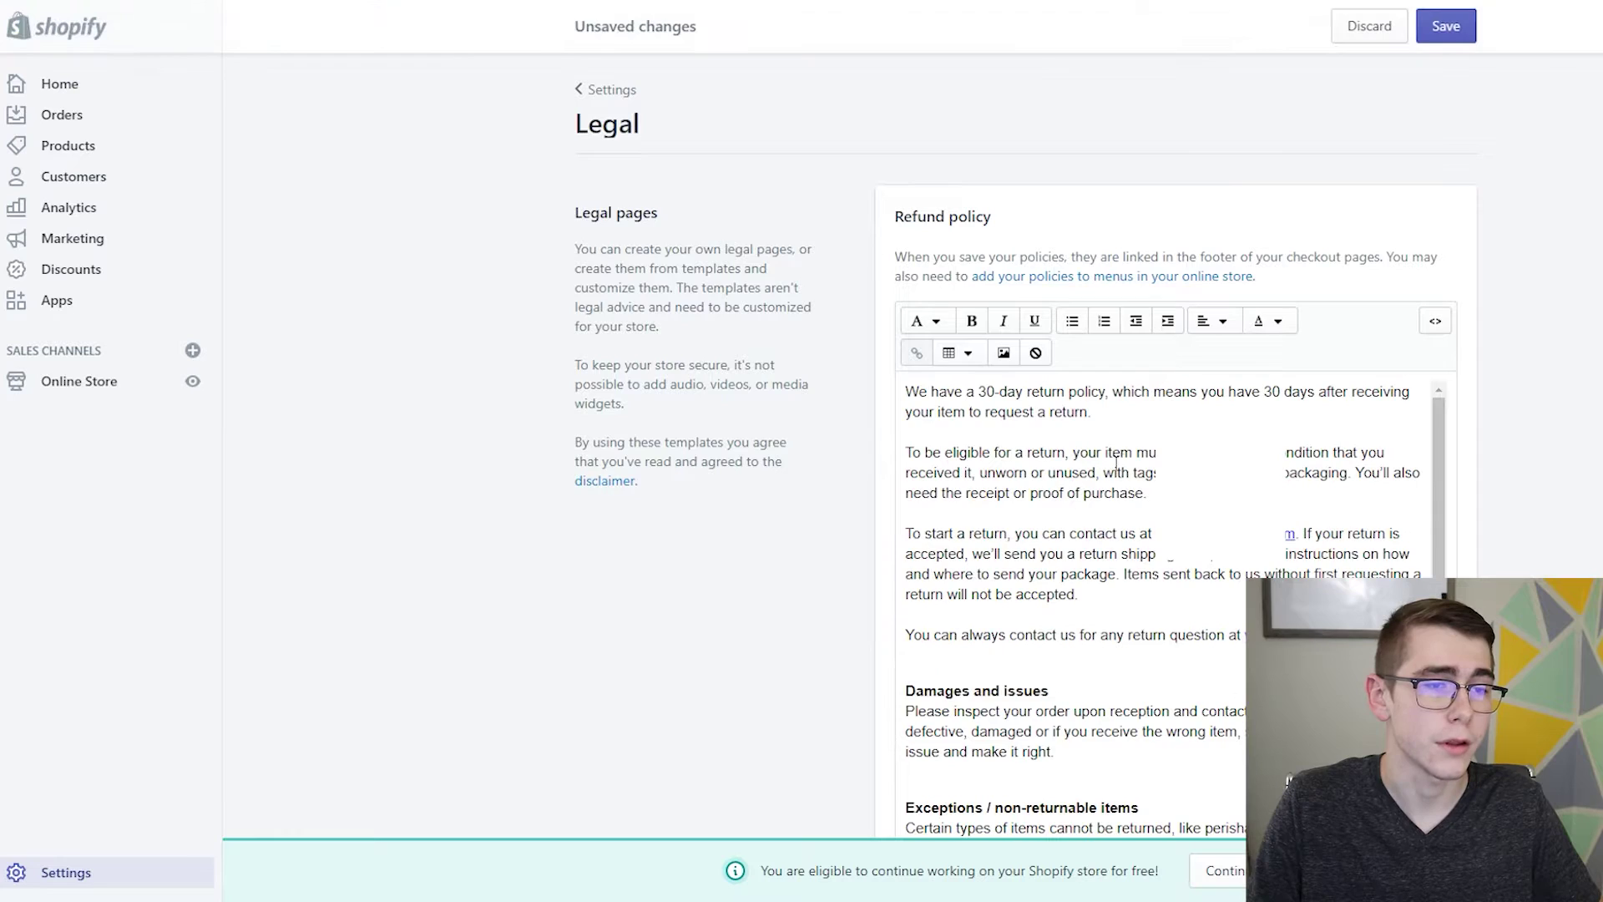
pyautogui.scroll(-8, 1442, 314)
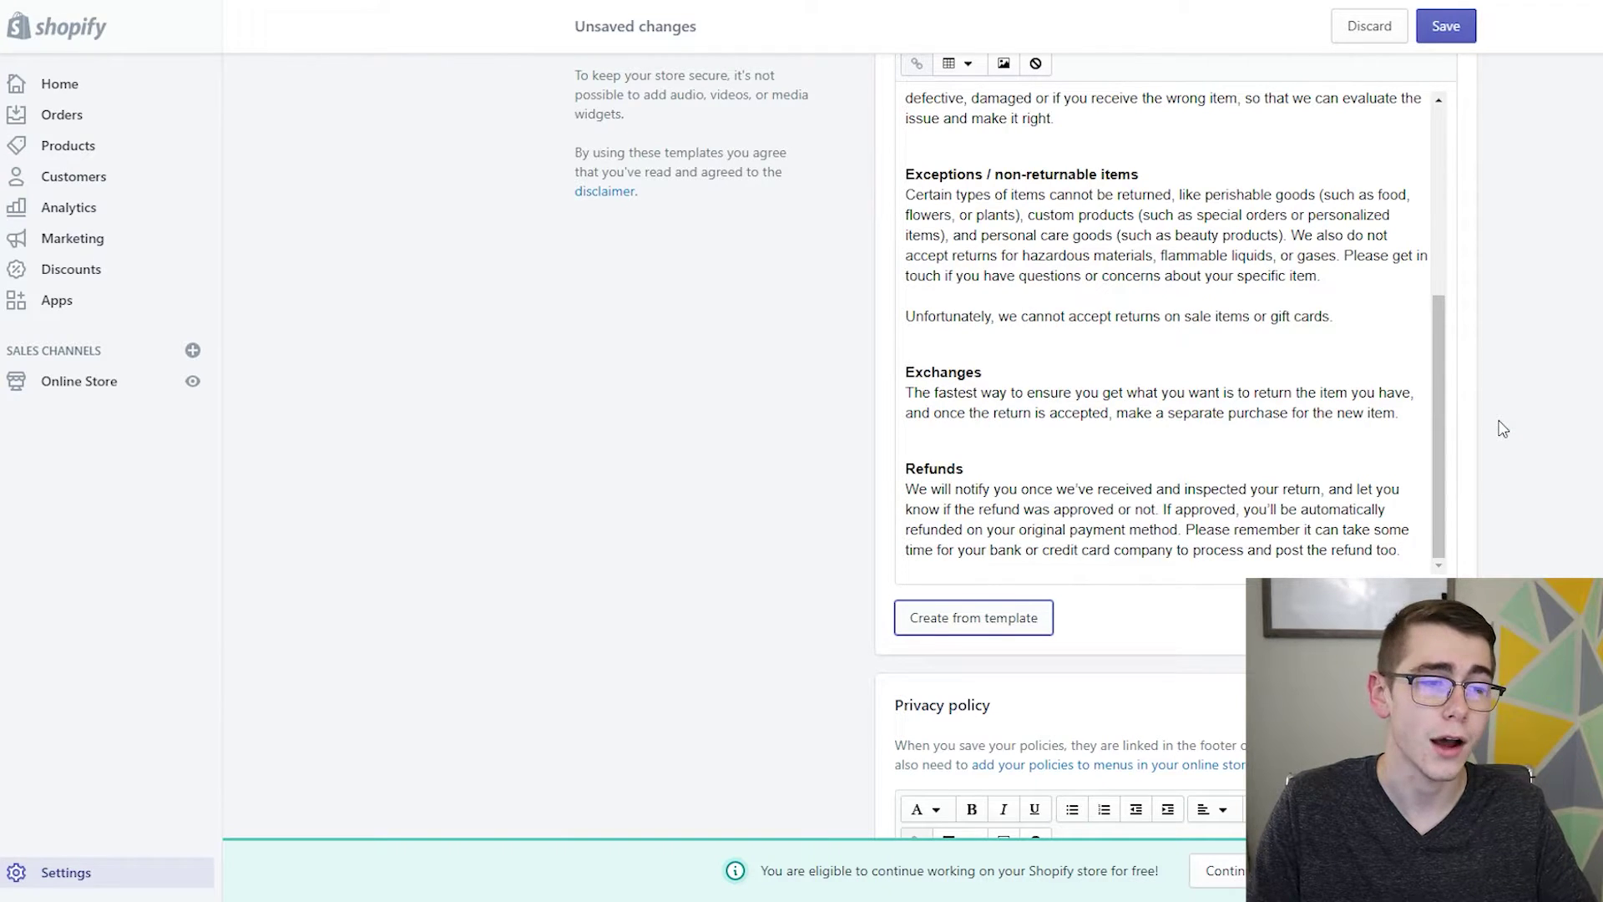
pyautogui.scroll(-5, 1515, 427)
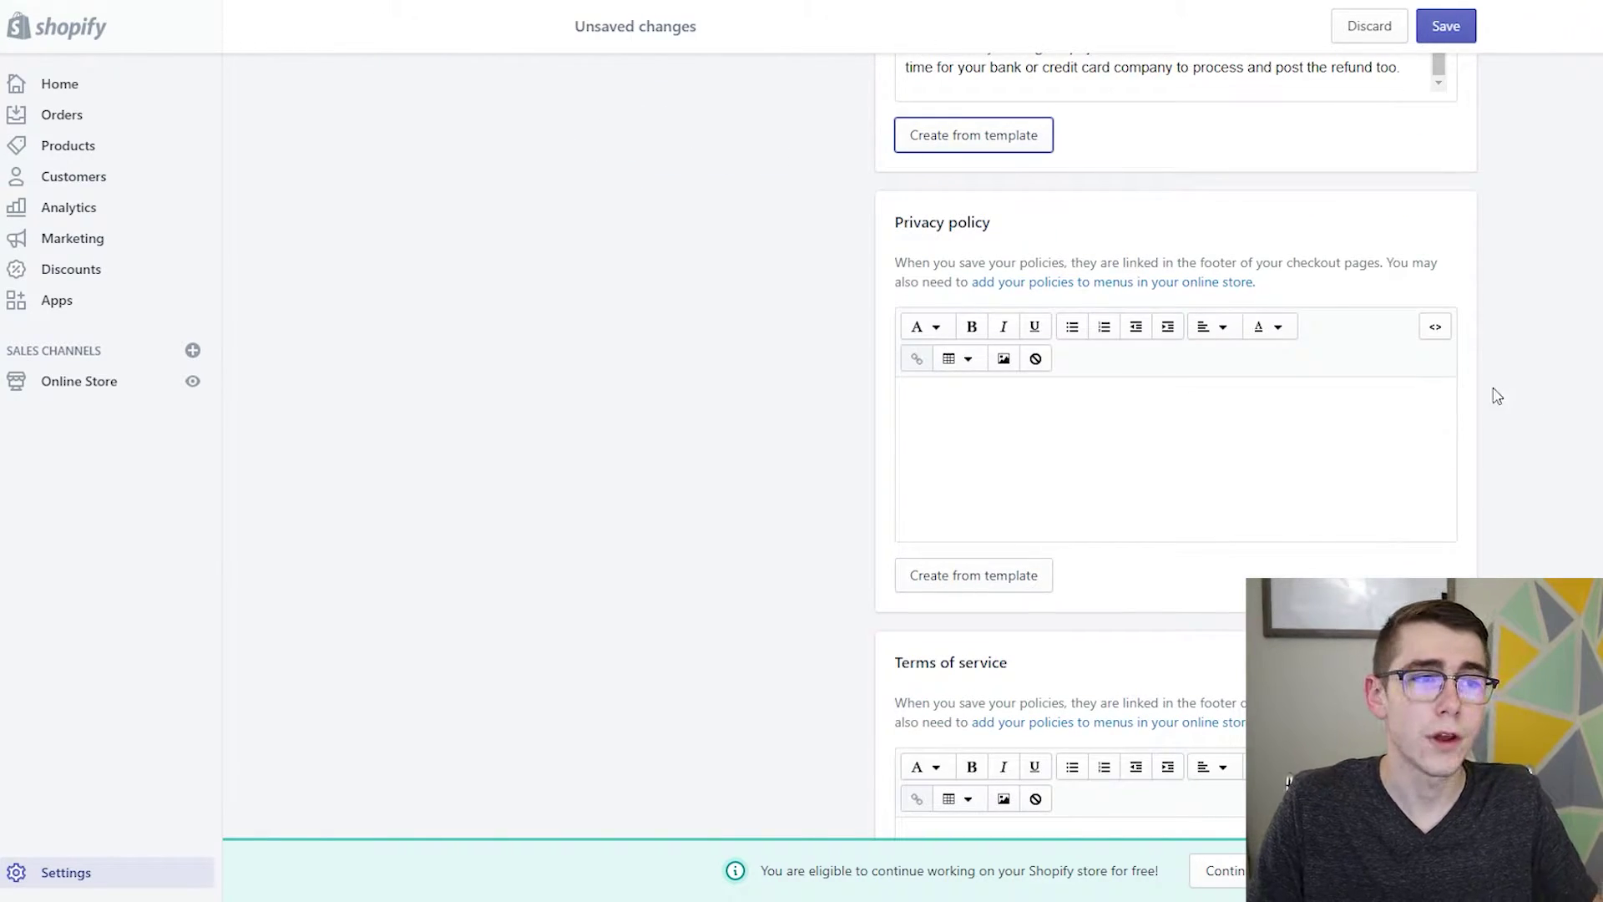
# - Fill the privacy policy and terms of service from templates, then save the legal pages
pyautogui.click(964, 589)
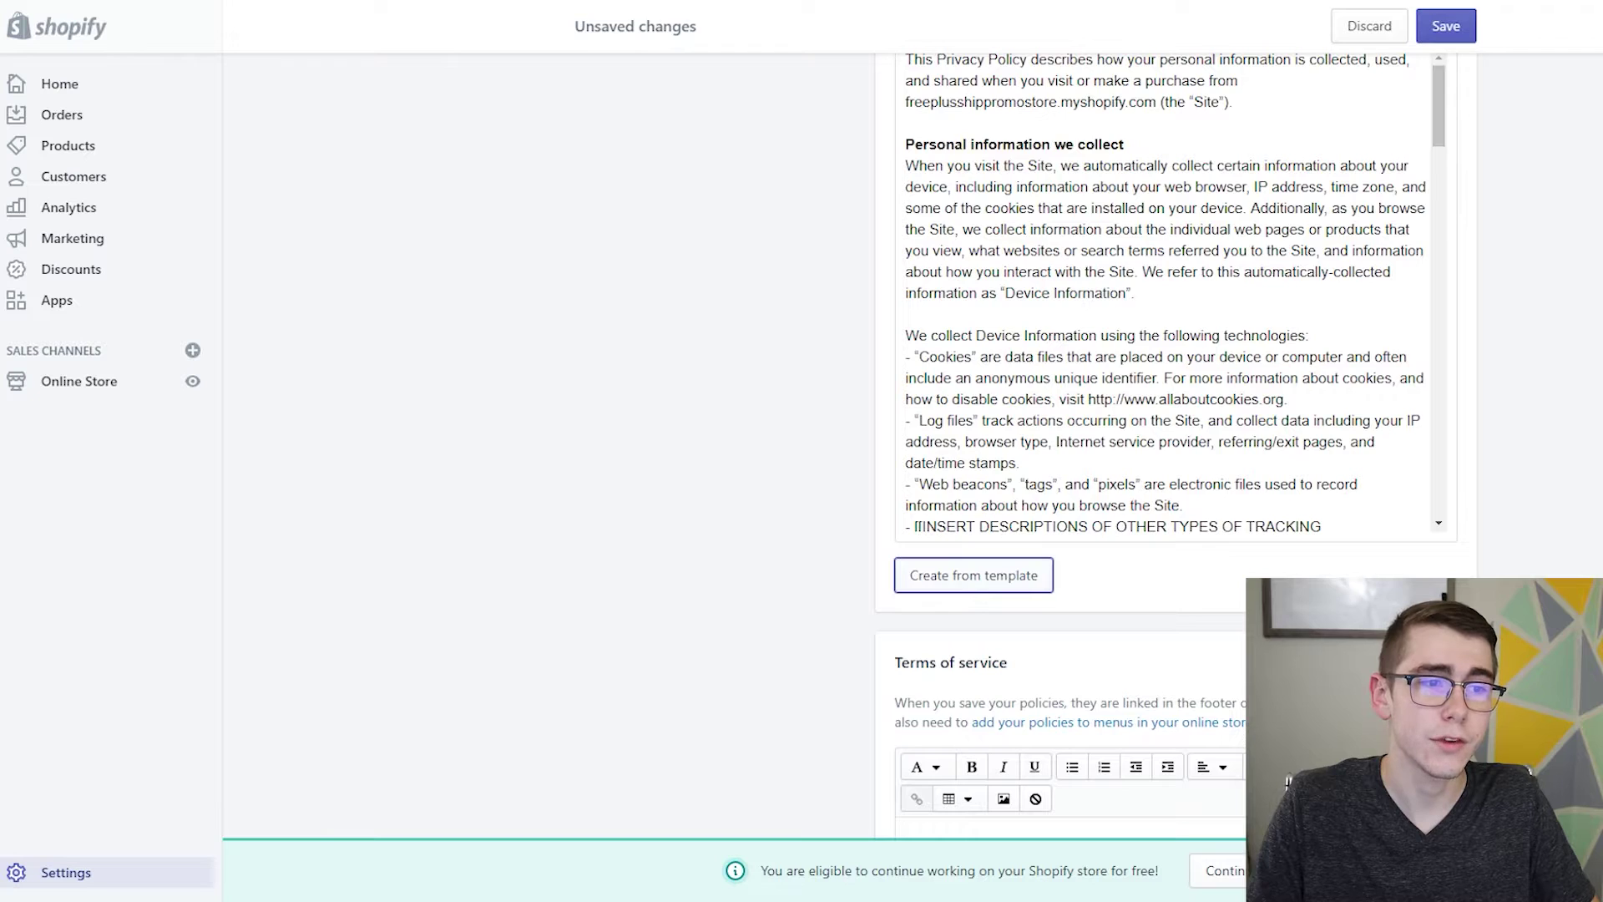
pyautogui.scroll(-8, 968, 584)
pyautogui.click(970, 346)
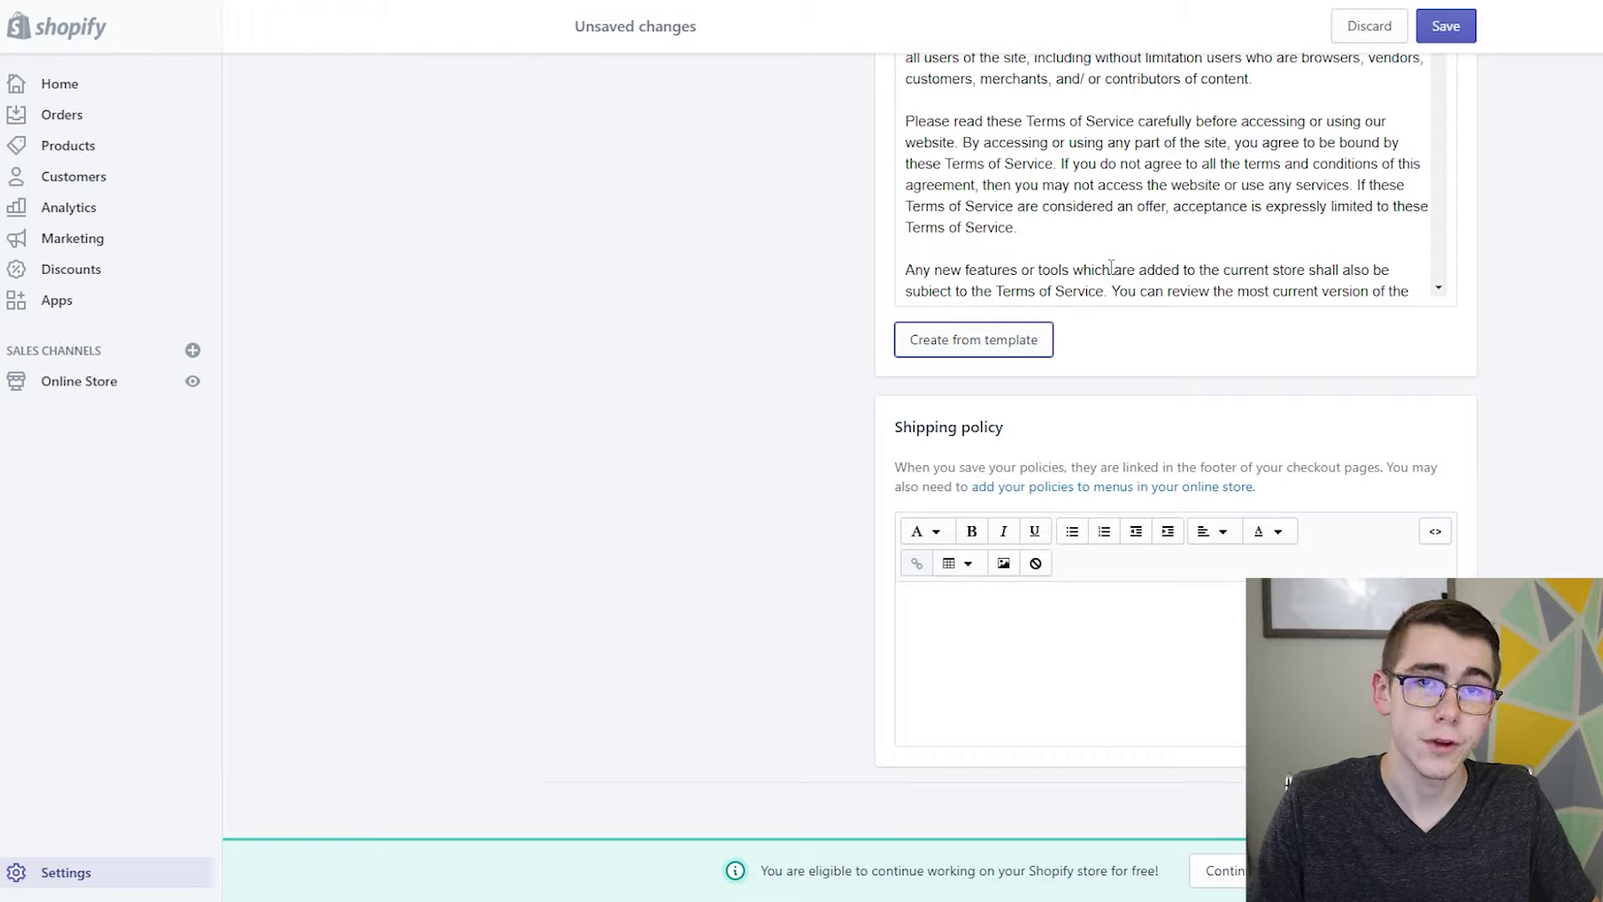
pyautogui.scroll(-1, 1143, 501)
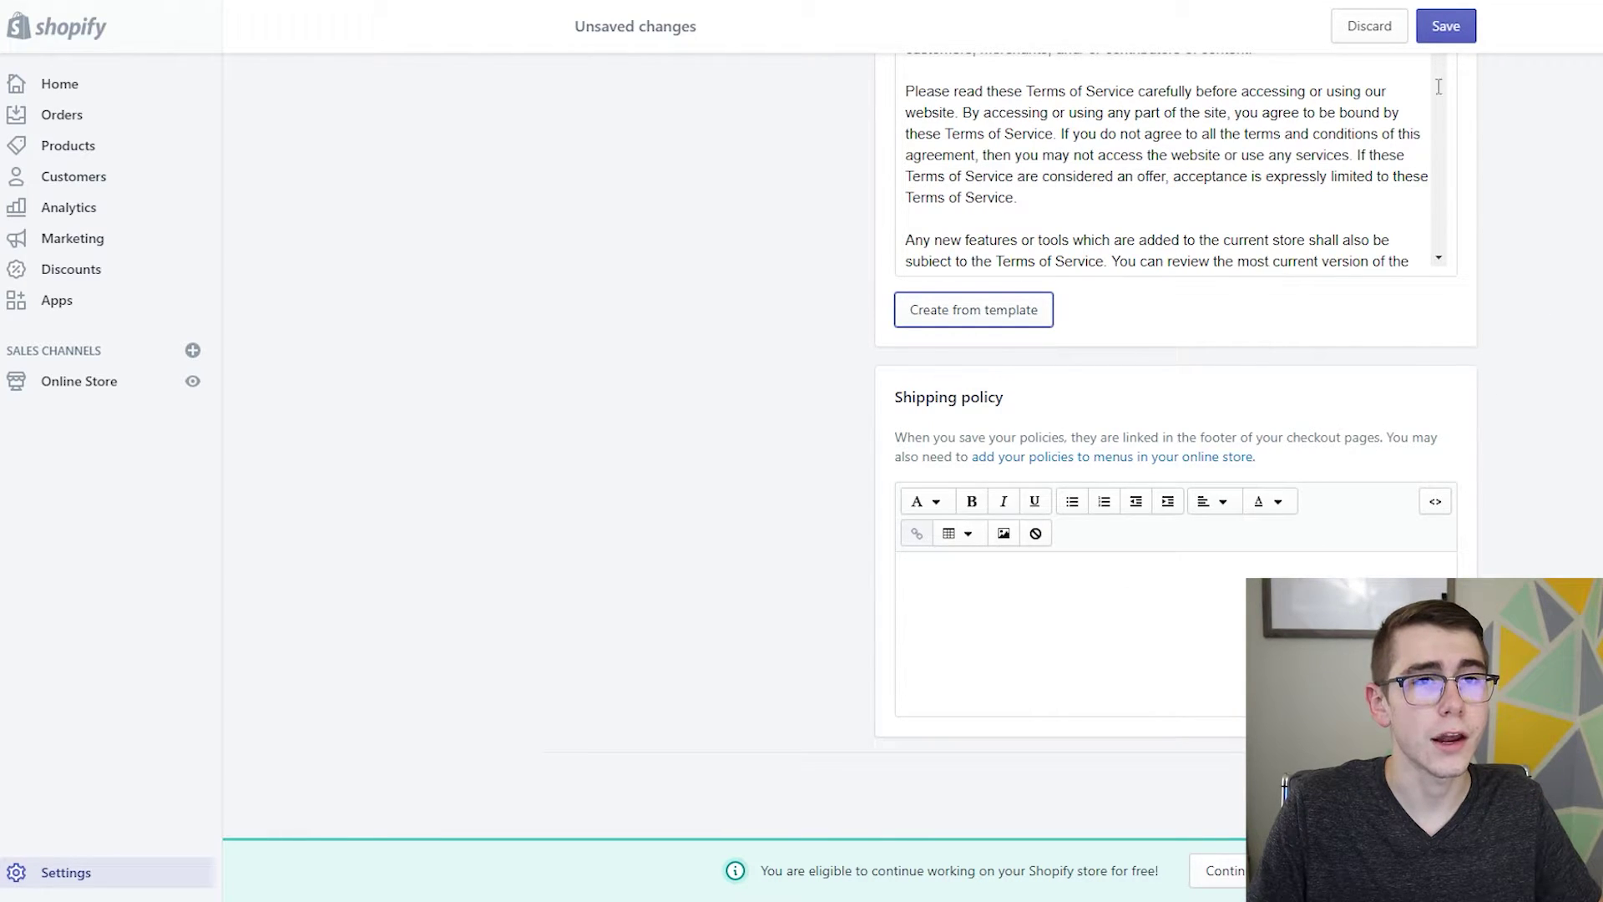
pyautogui.click(1463, 25)
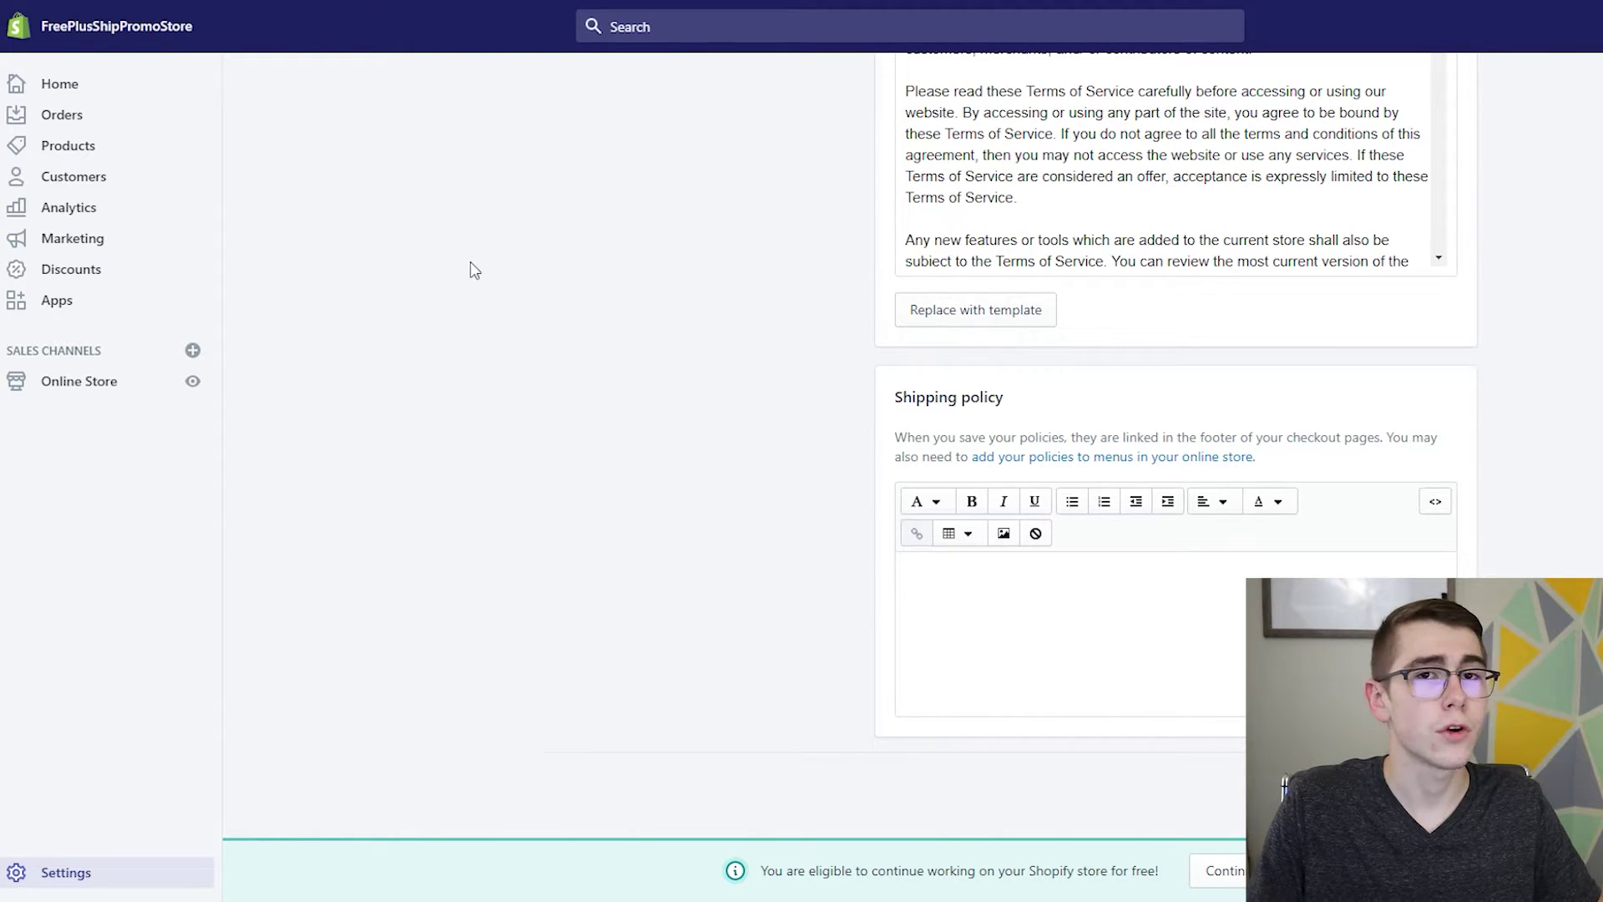
# - Open the Footer menu under Online Store navigation for editing
pyautogui.click(105, 385)
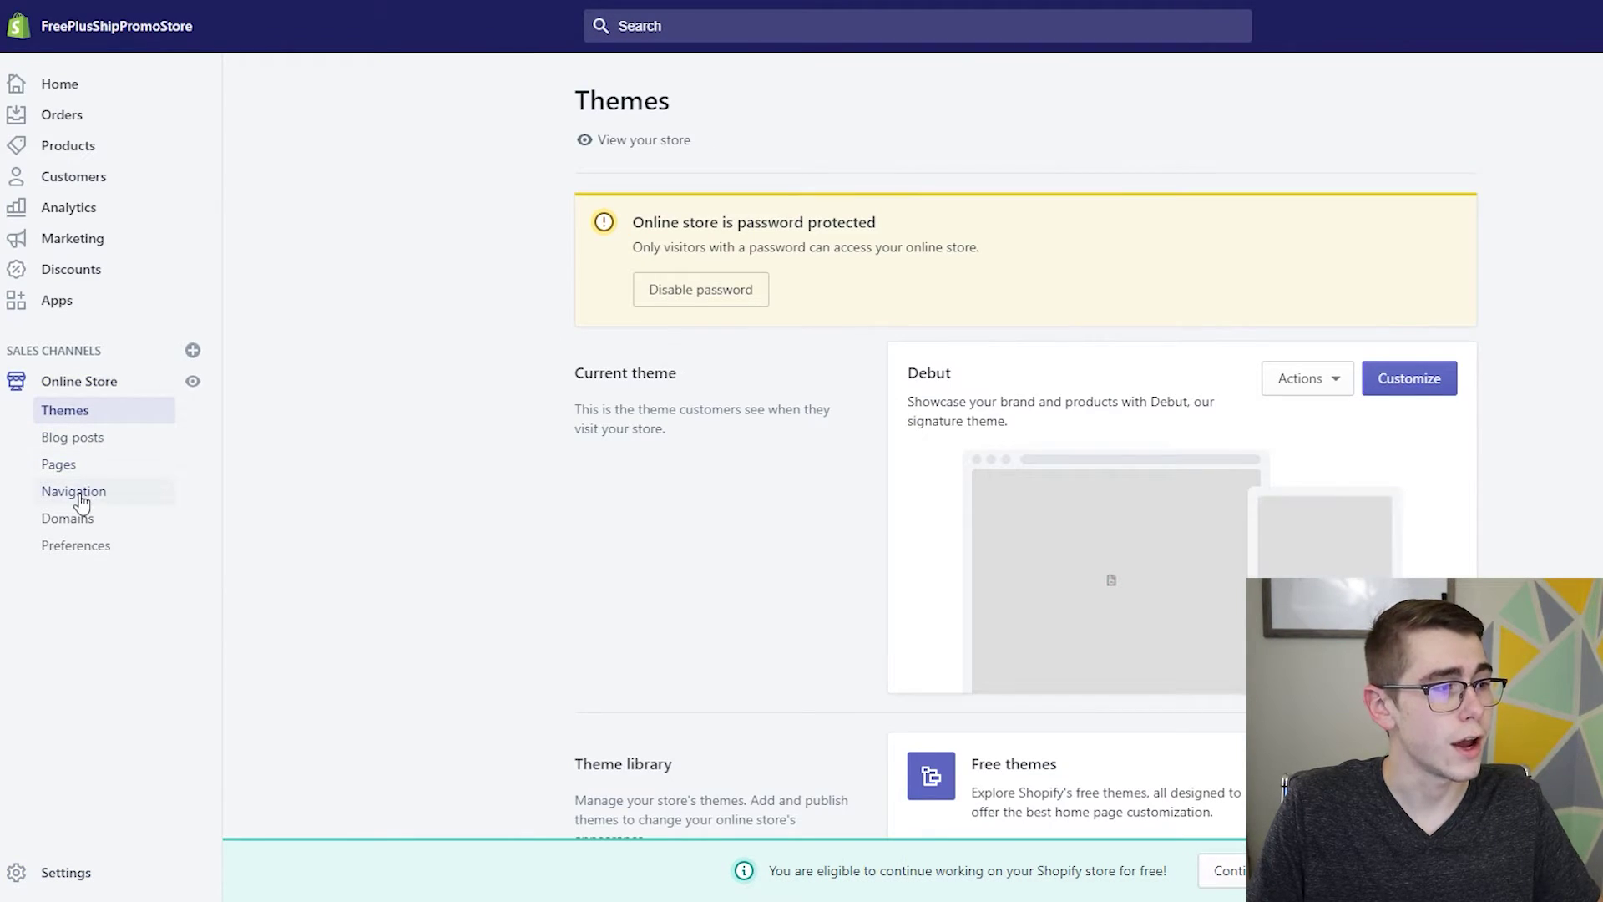
pyautogui.click(80, 498)
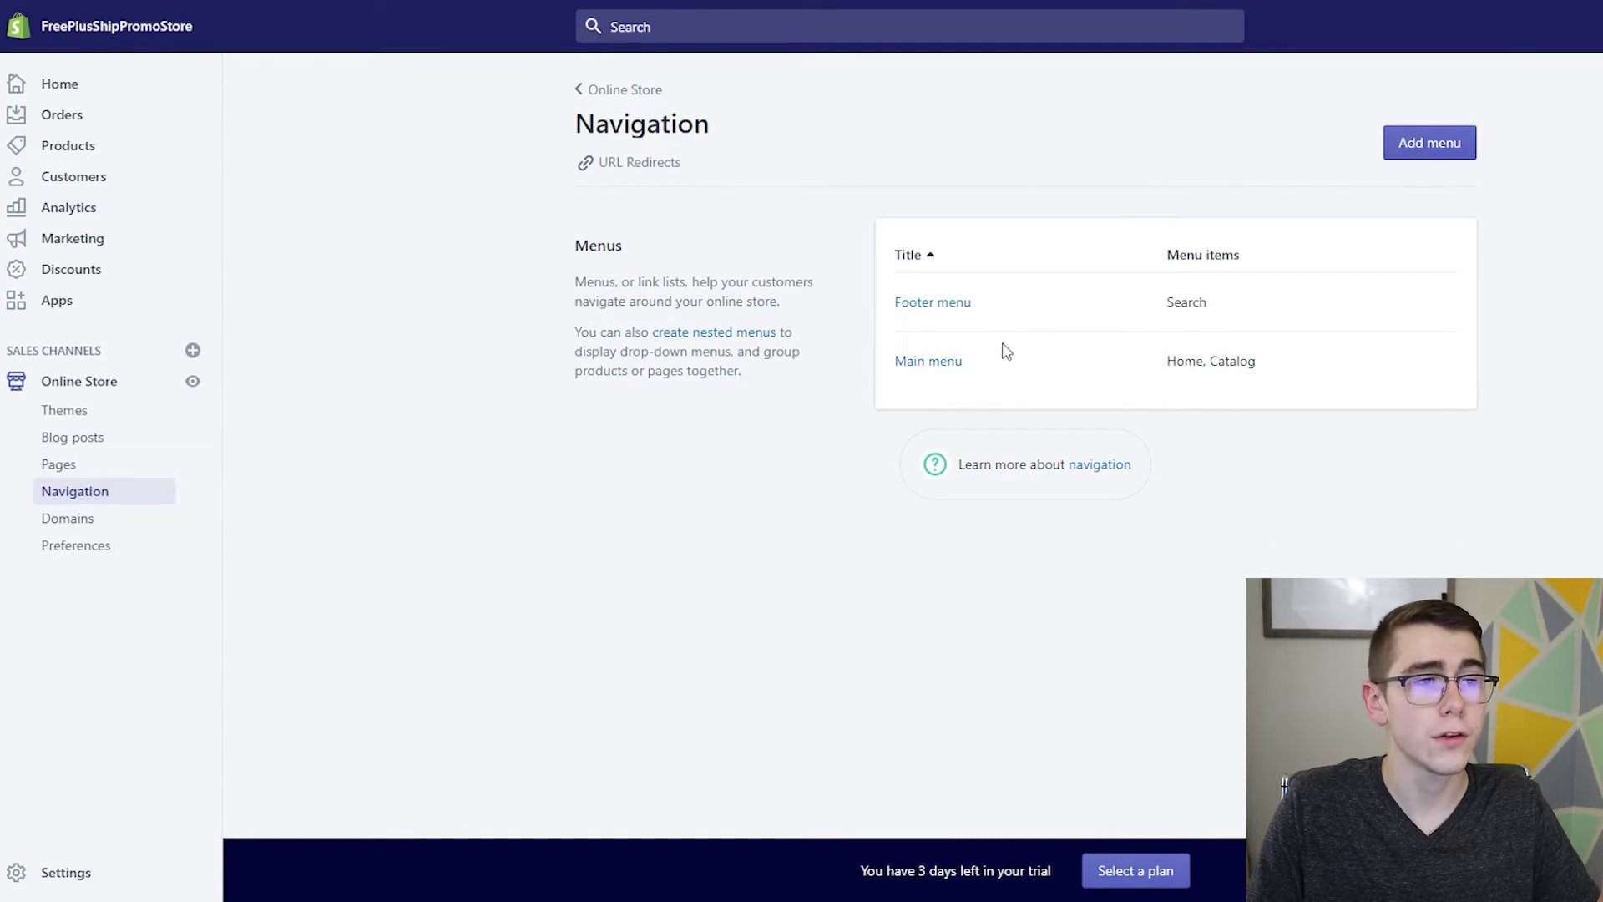
pyautogui.click(959, 307)
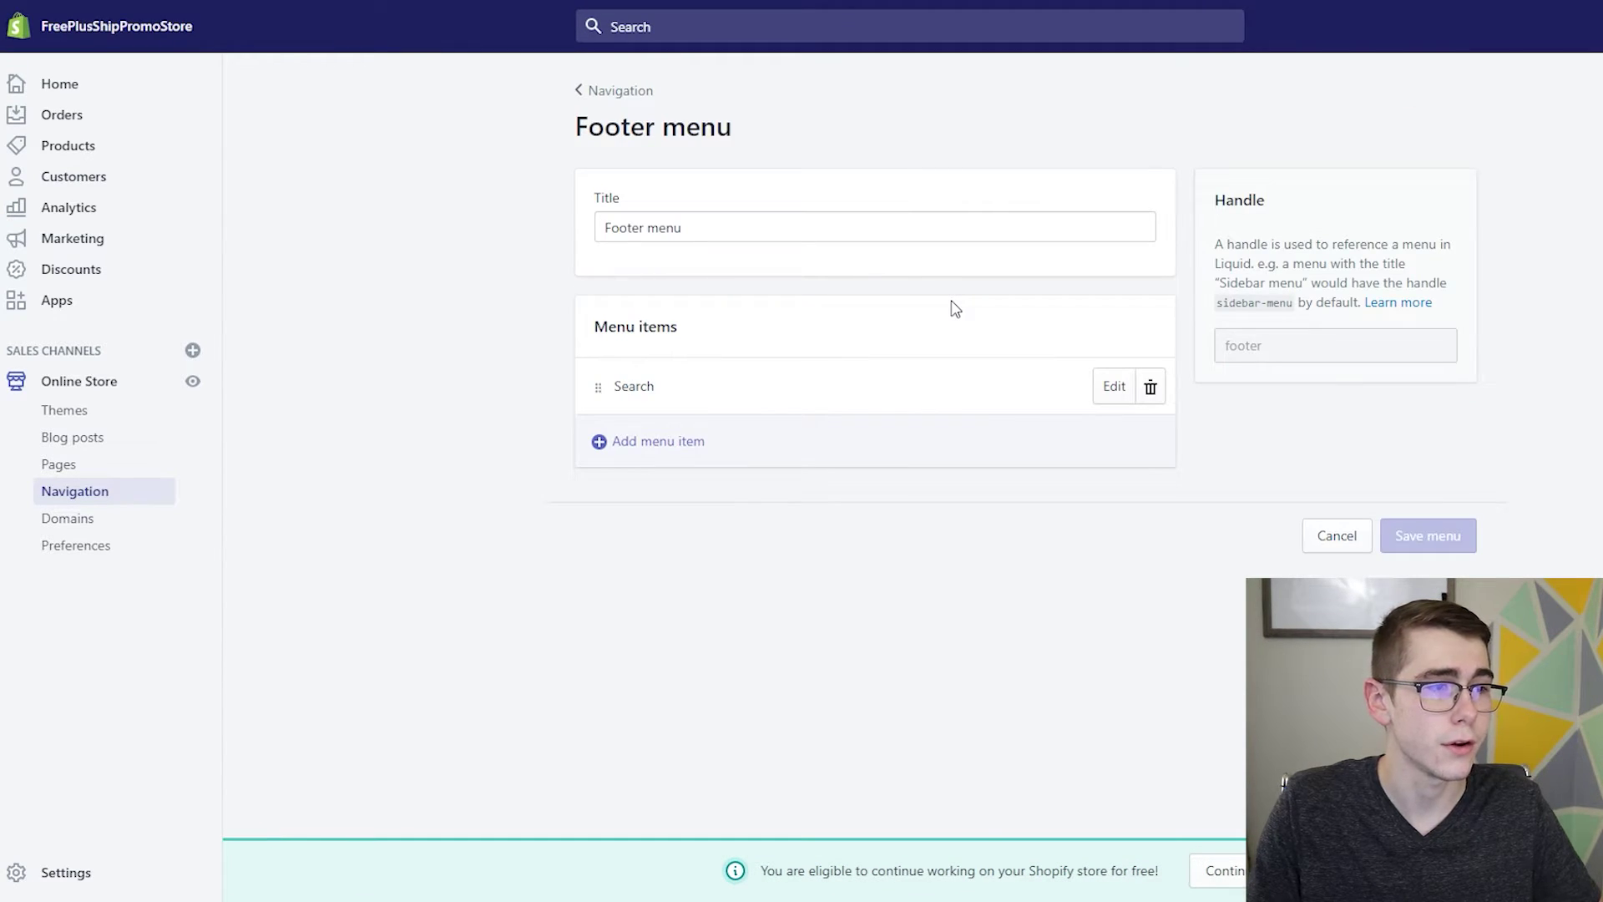
# - Start a new footer menu item, accepting the suggested name Shipping Policy
pyautogui.click(704, 451)
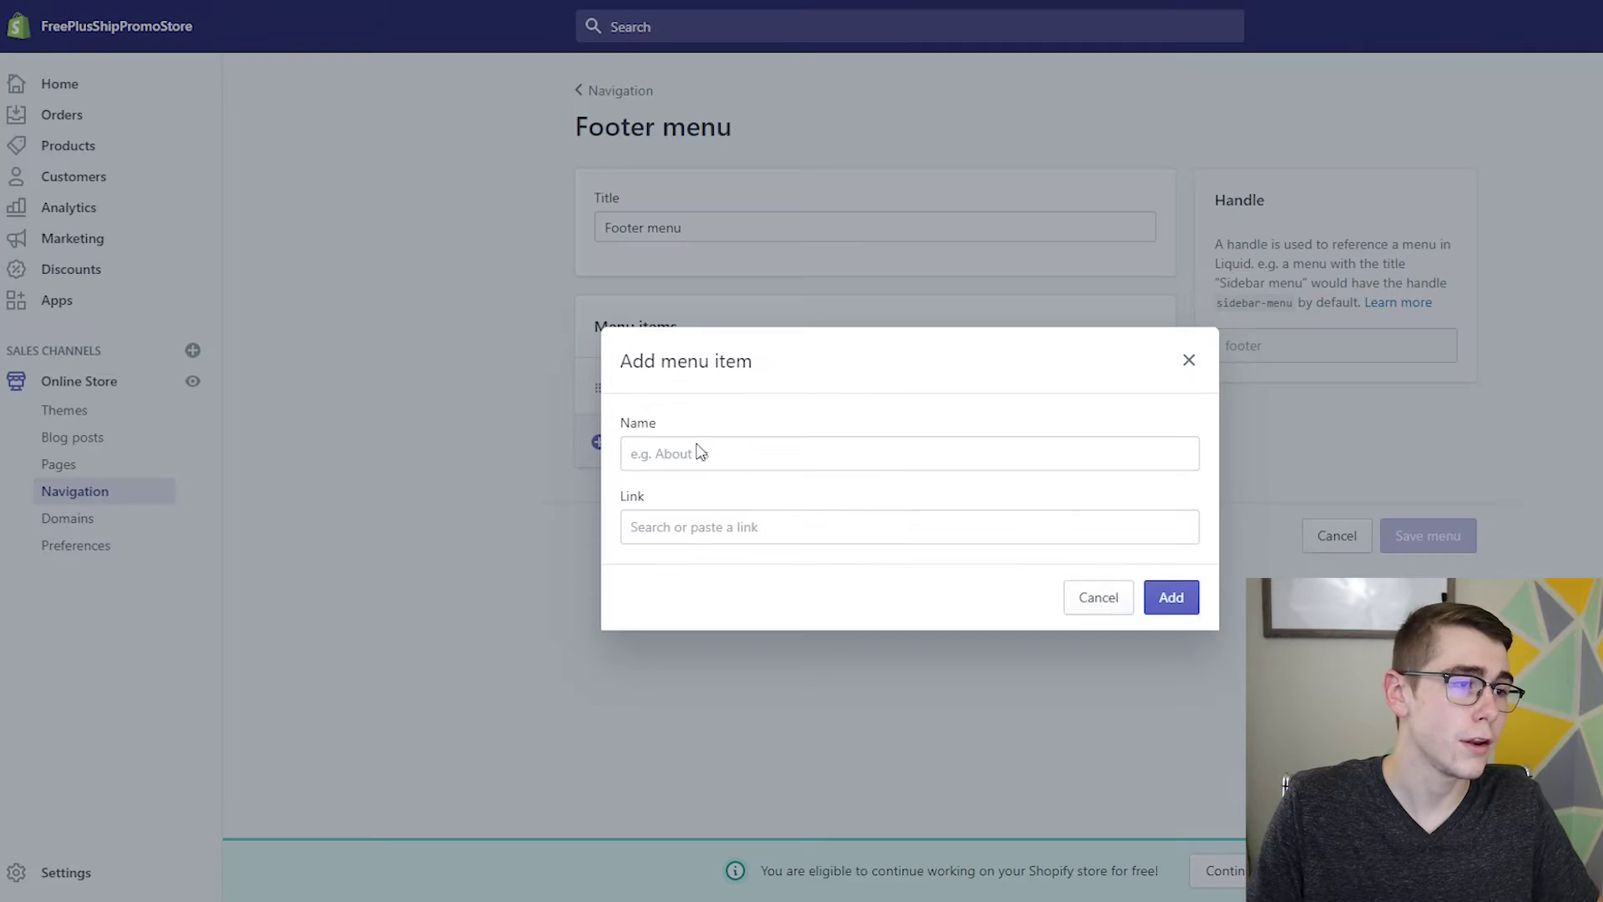
pyautogui.click(710, 464)
pyautogui.write('Shippiung')
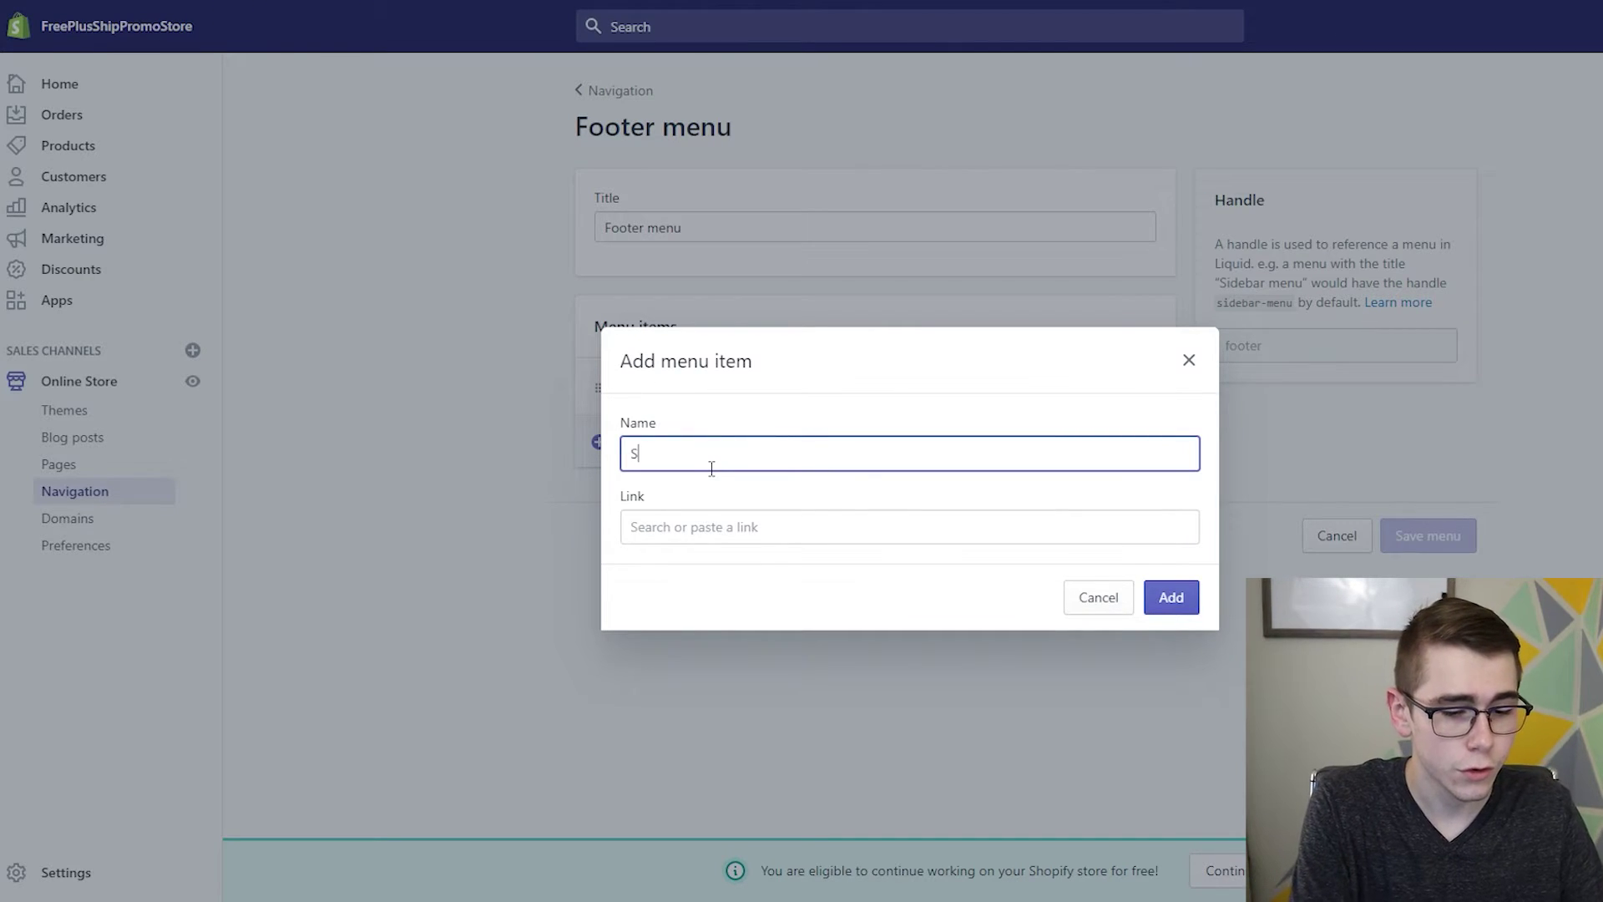
pyautogui.press('BackSpace')
pyautogui.press('BackSpace')
pyautogui.press('BackSpace')
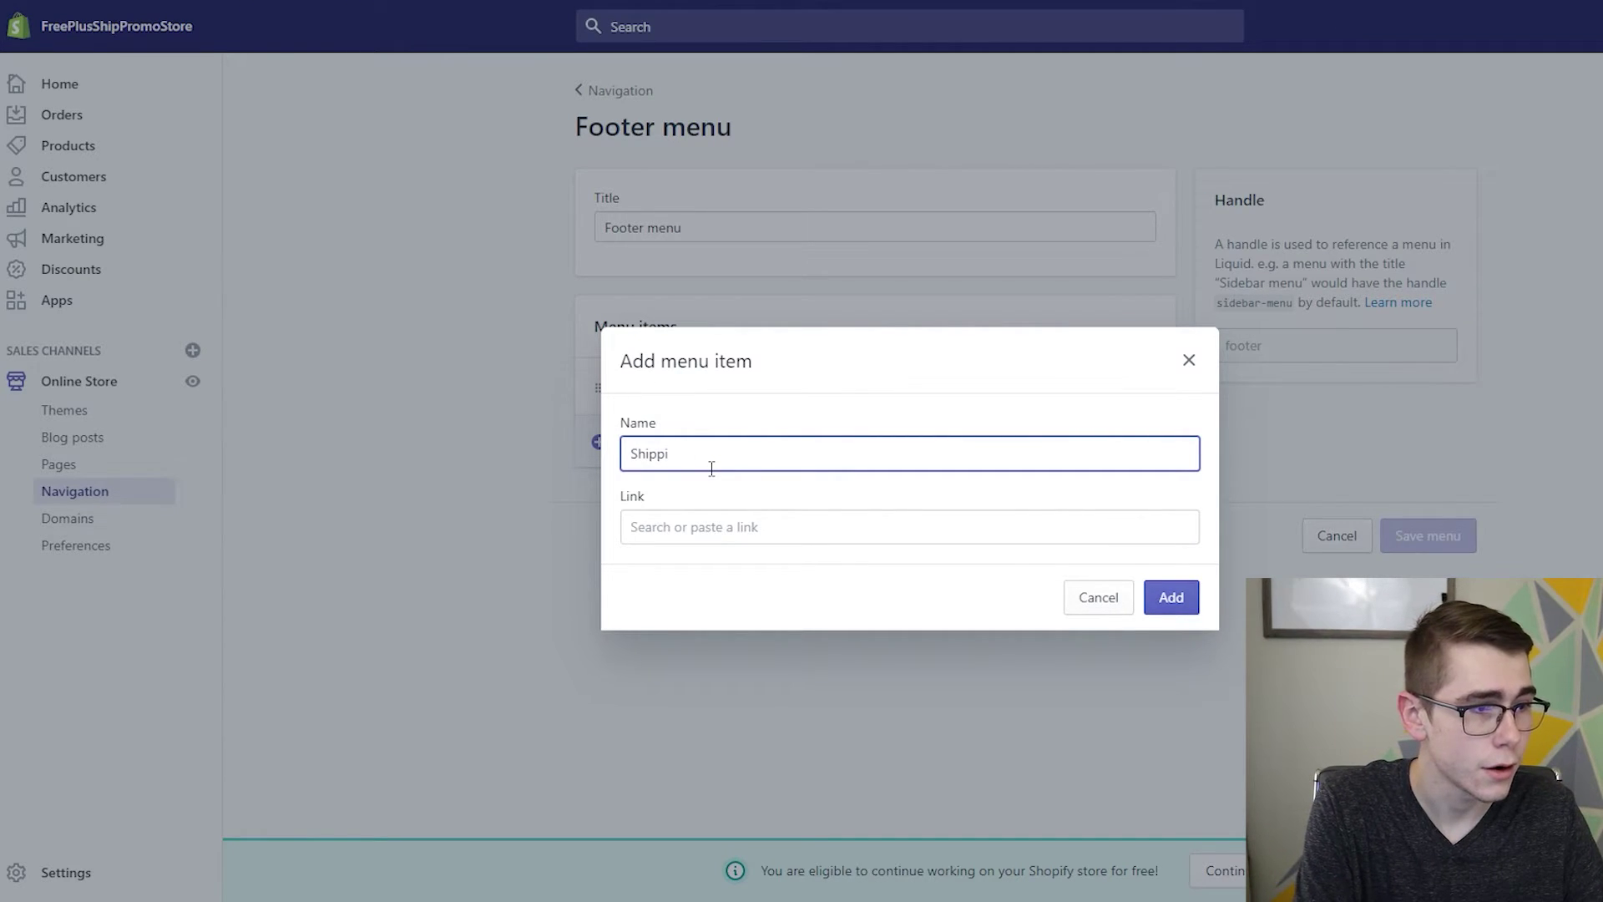
pyautogui.write('ng & Delivery')
pyautogui.press('Down')
pyautogui.press('Return')
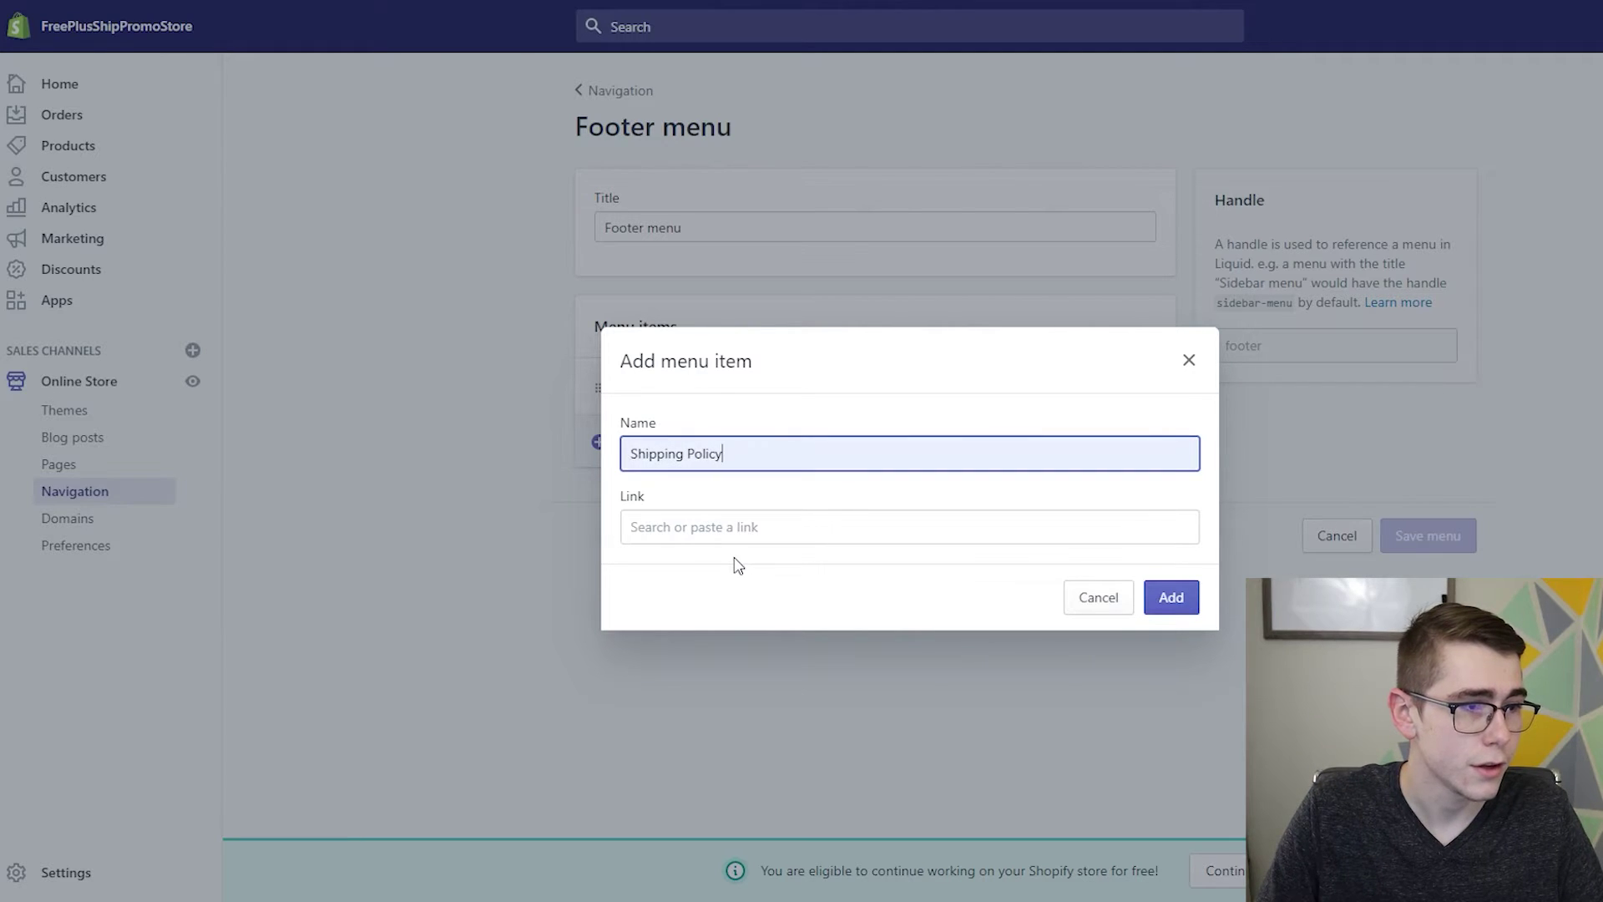
# - Link the item to Policies > Refund Policy, rename it Refund Policy, add it and save the menu
pyautogui.click(738, 527)
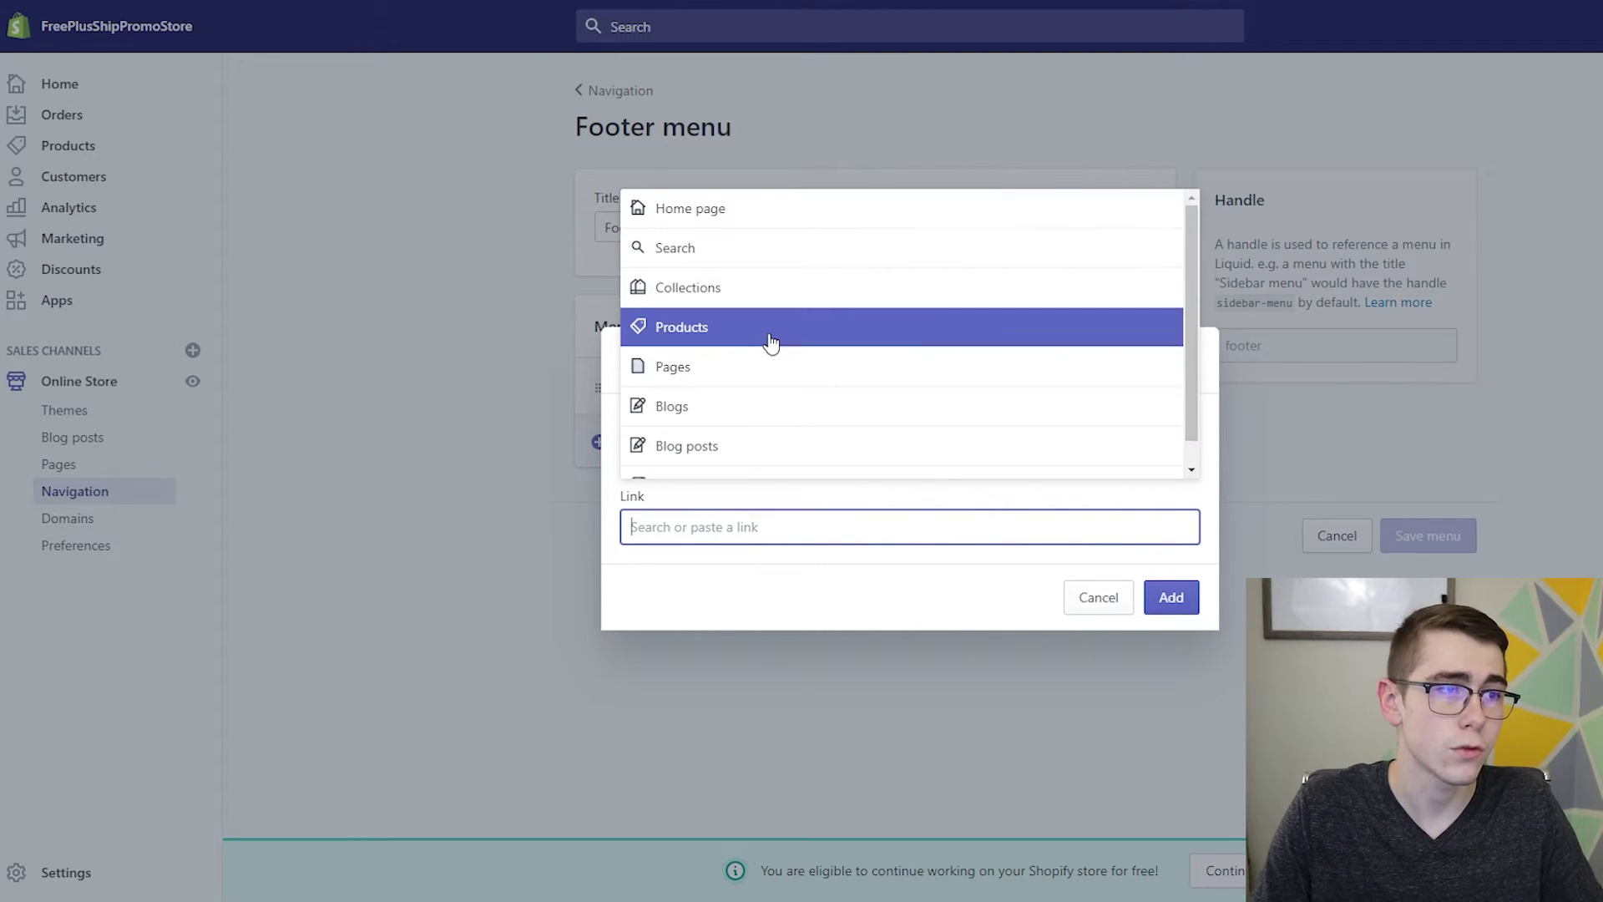
pyautogui.scroll(-1, 780, 347)
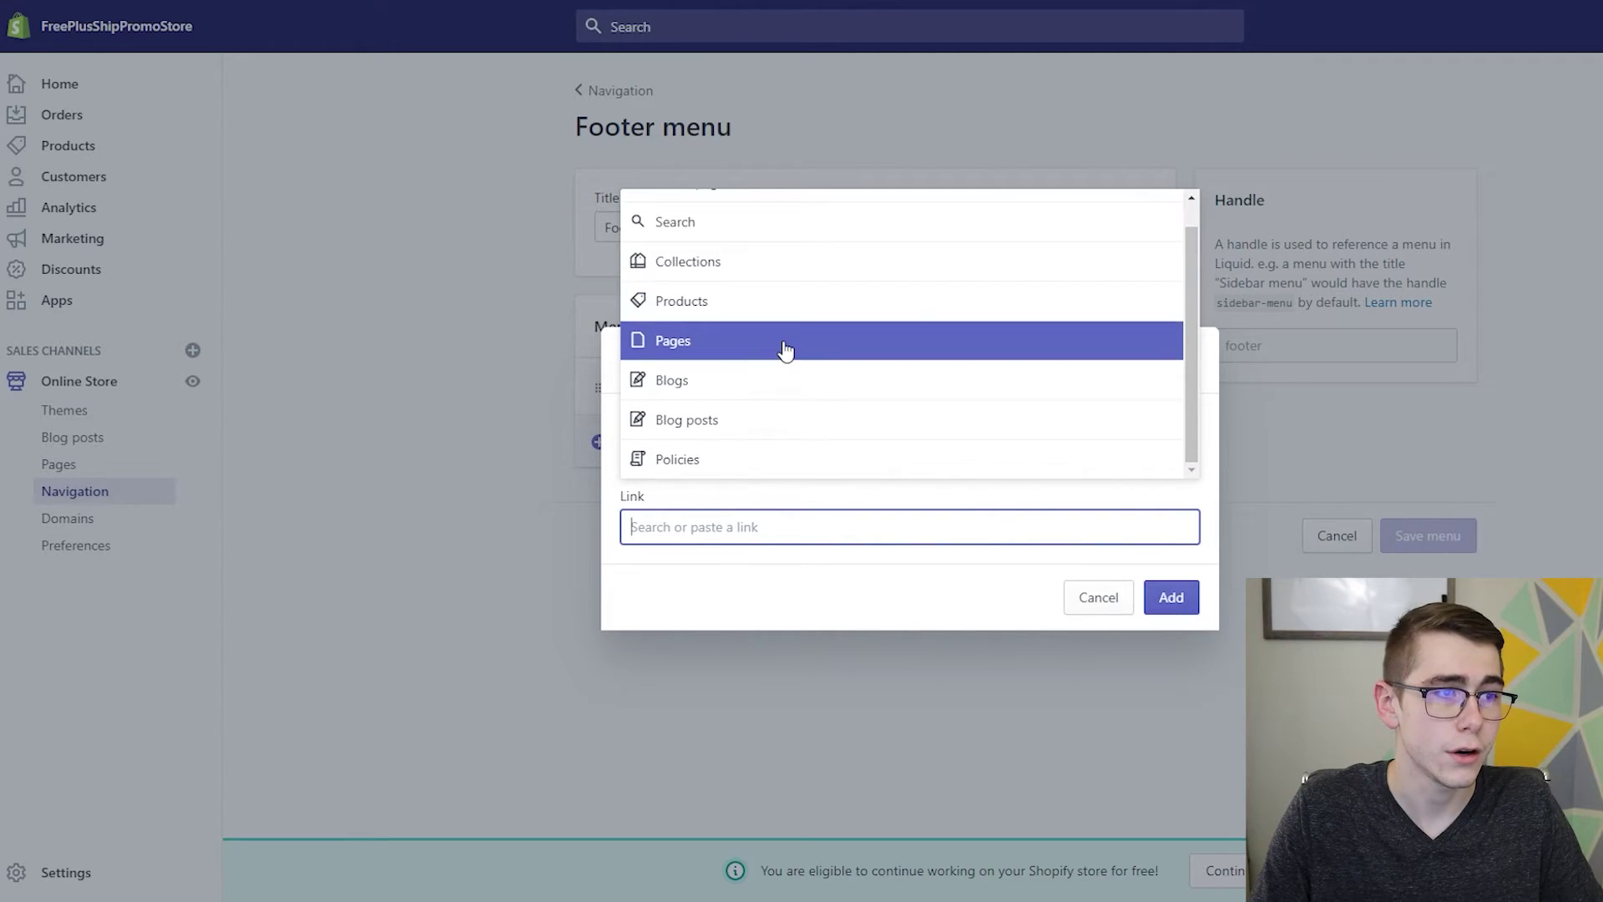
pyautogui.click(751, 461)
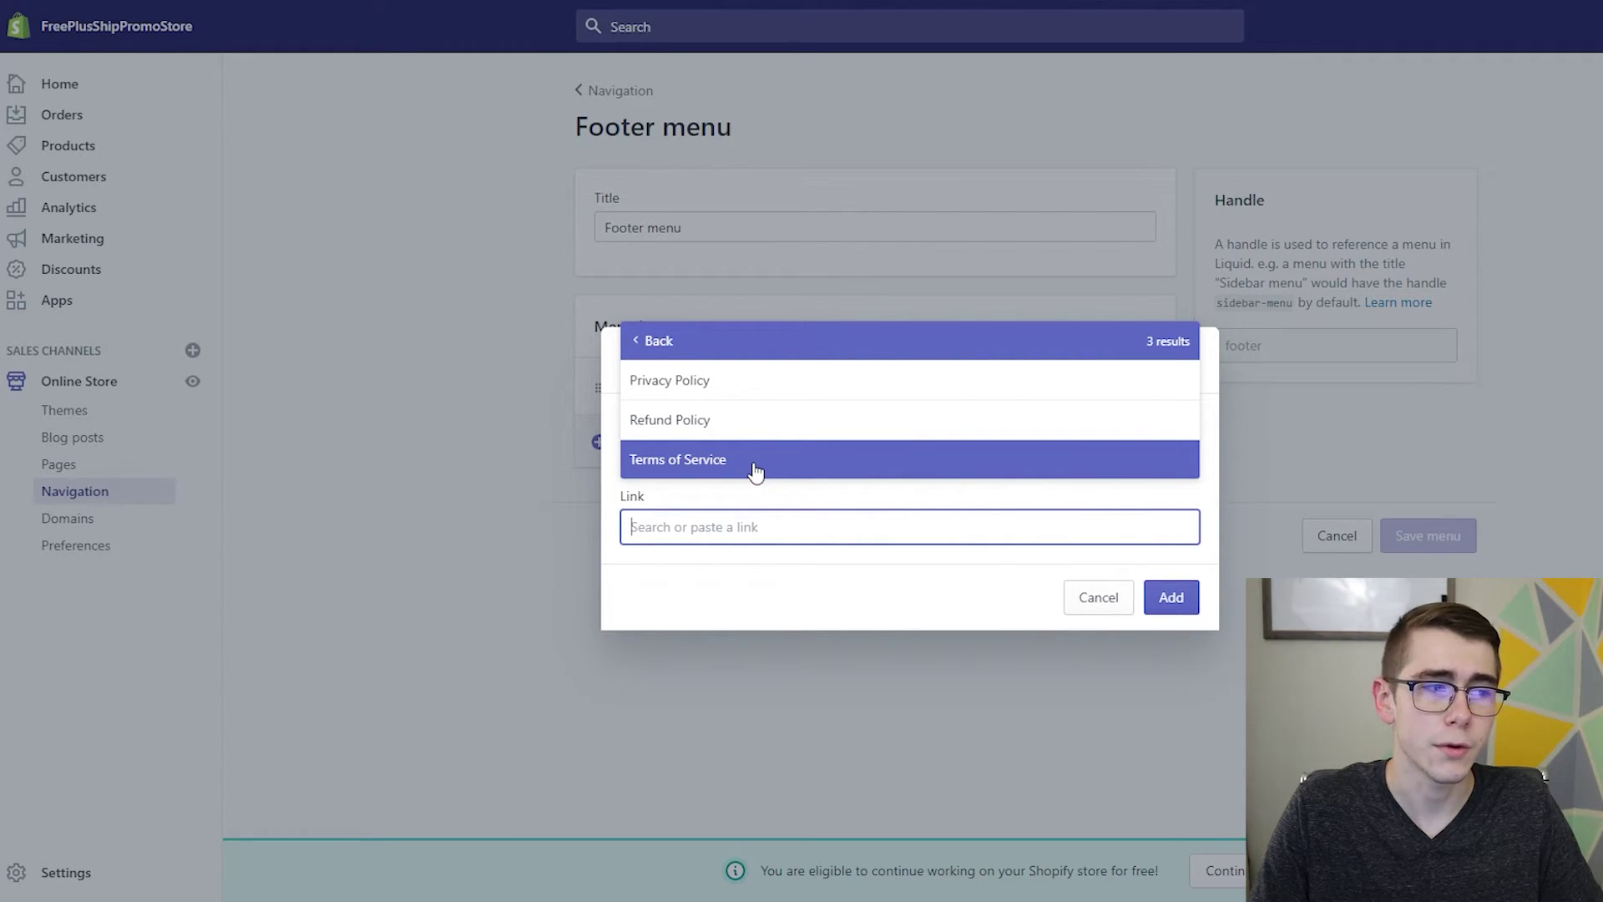
pyautogui.click(751, 420)
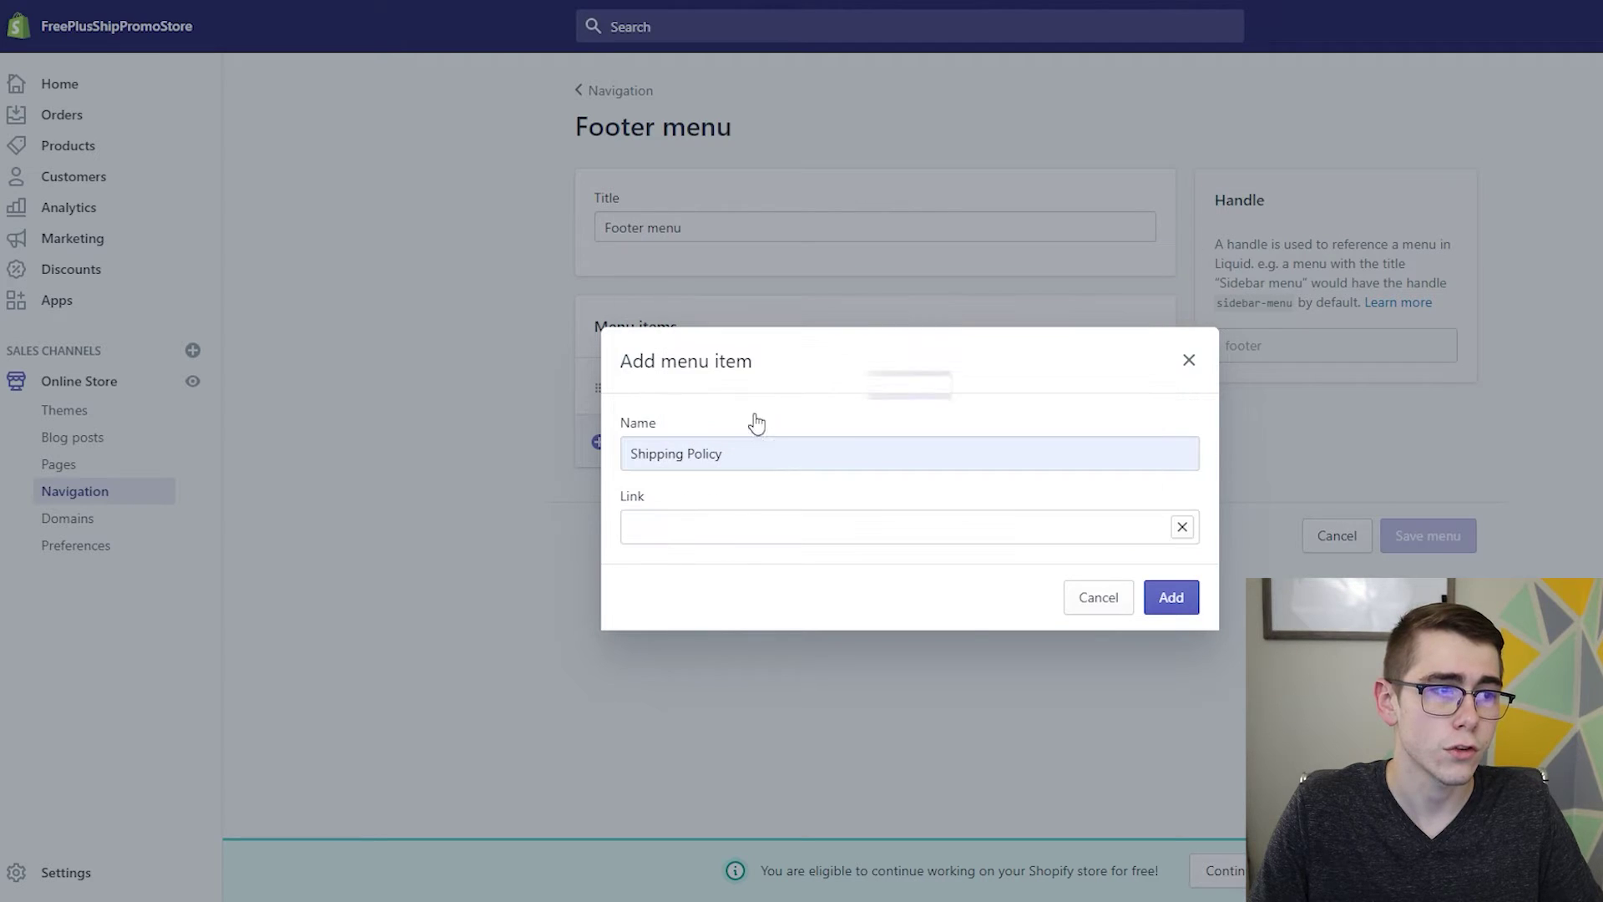
pyautogui.doubleClick(662, 455)
pyautogui.write('Refund')
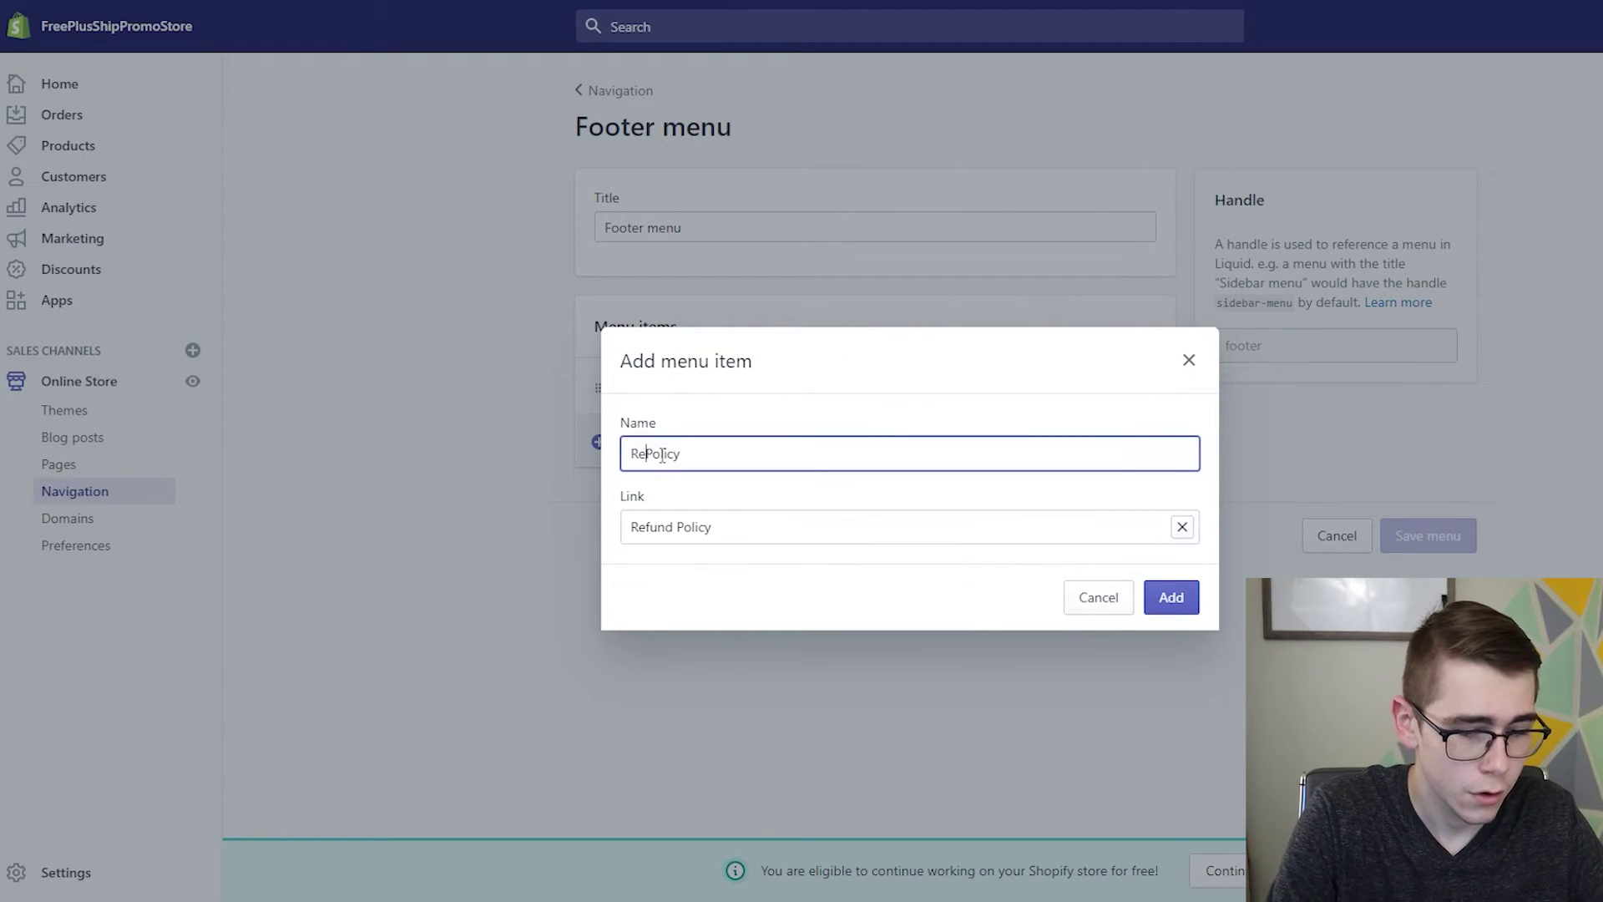
pyautogui.click(1156, 593)
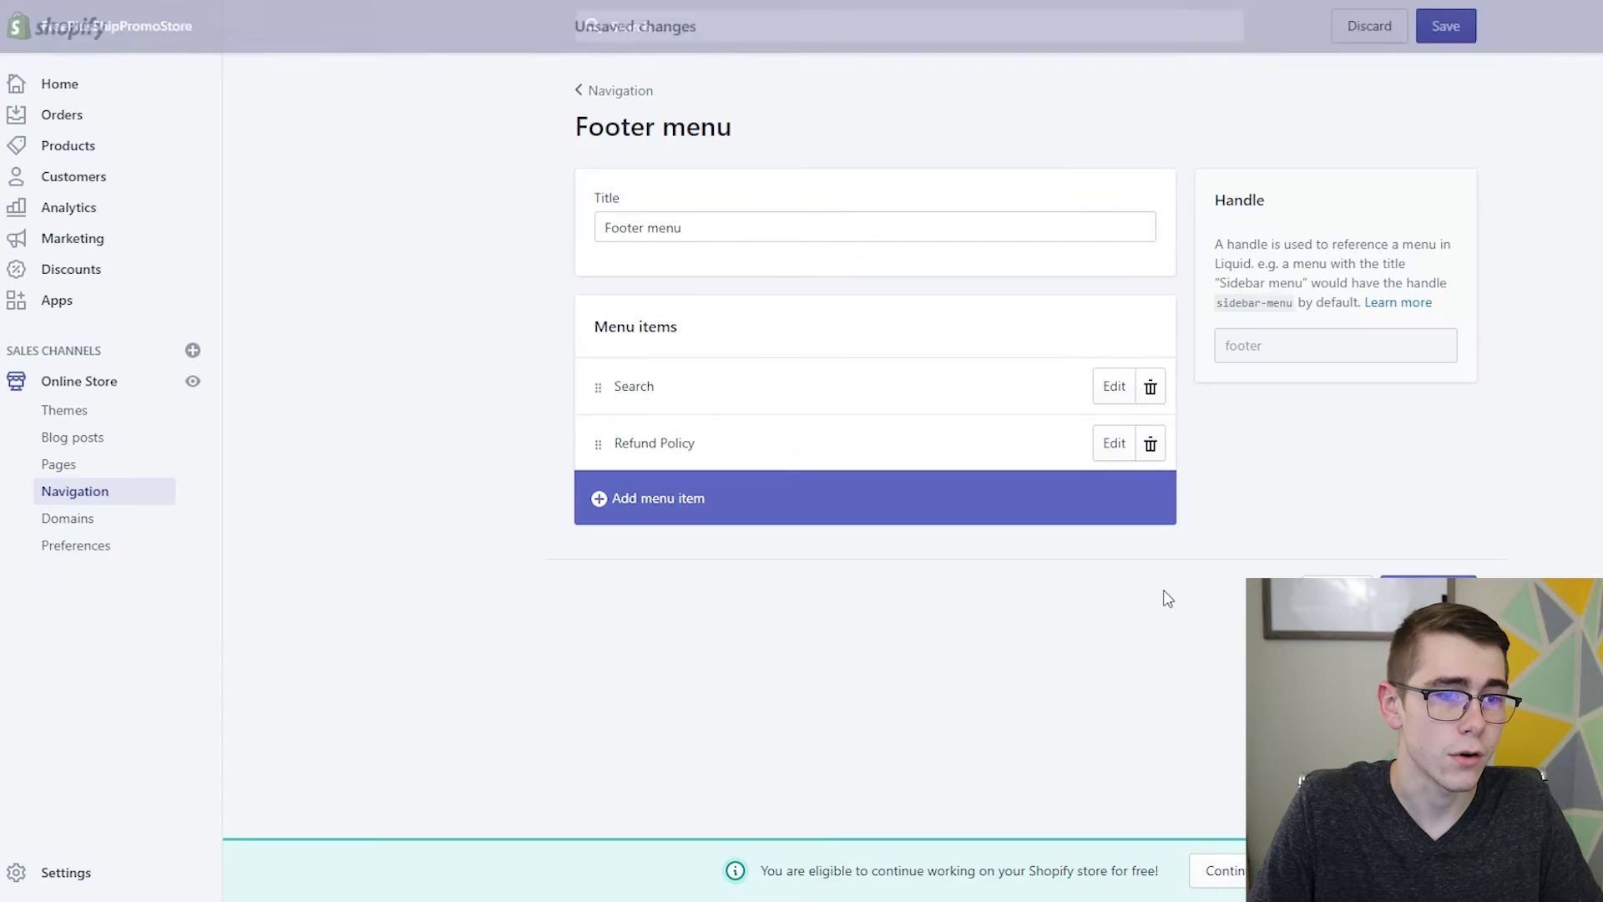
pyautogui.click(1440, 37)
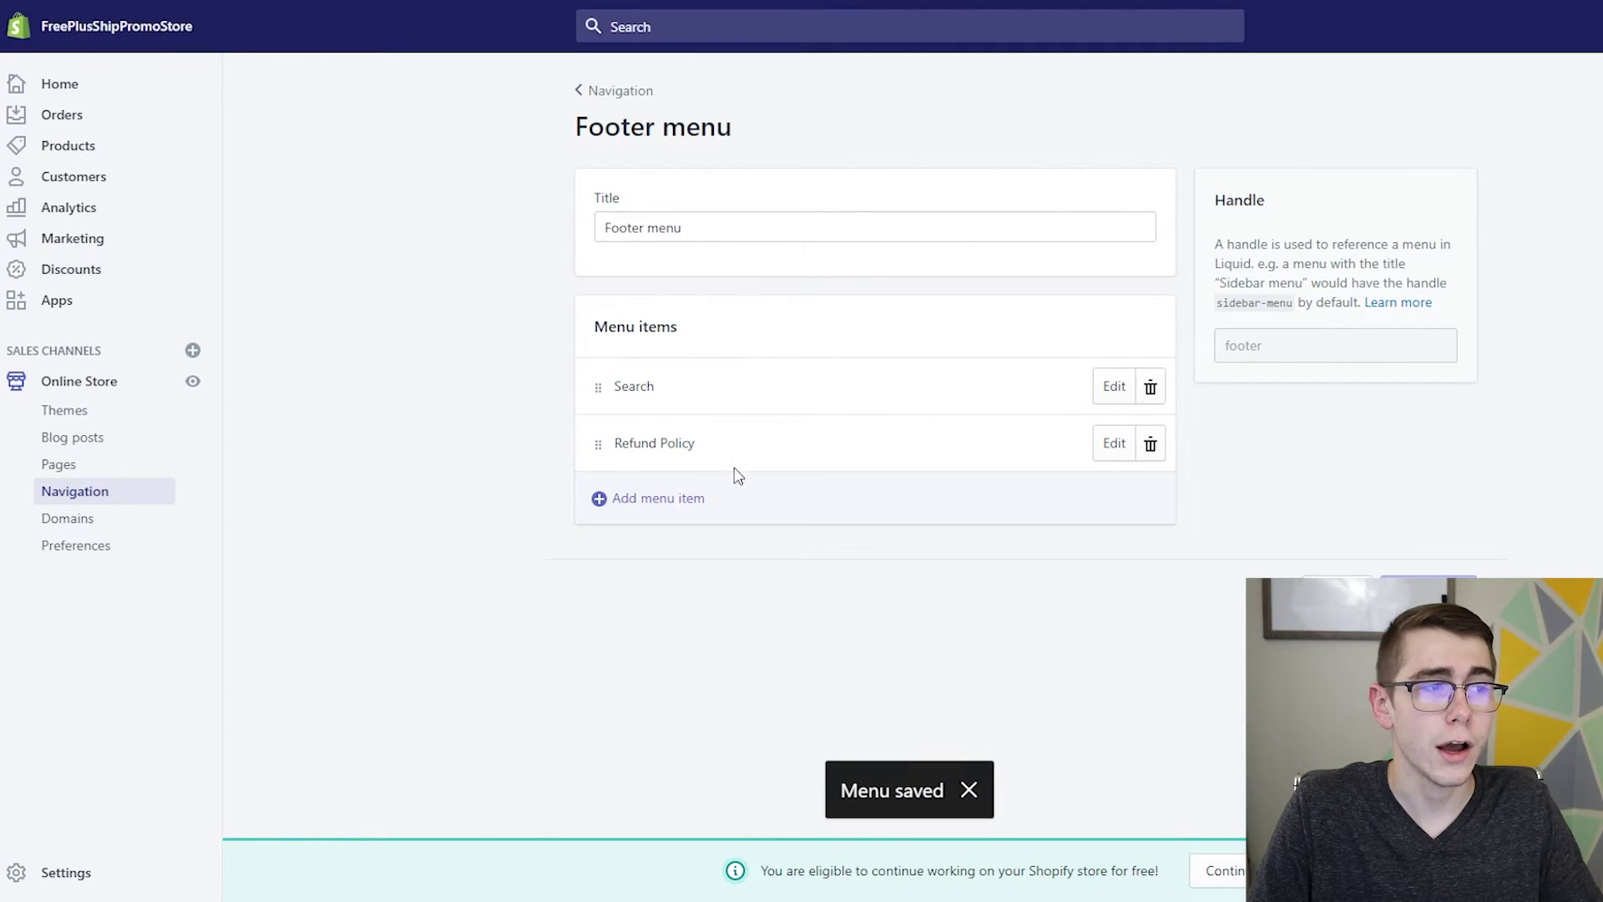